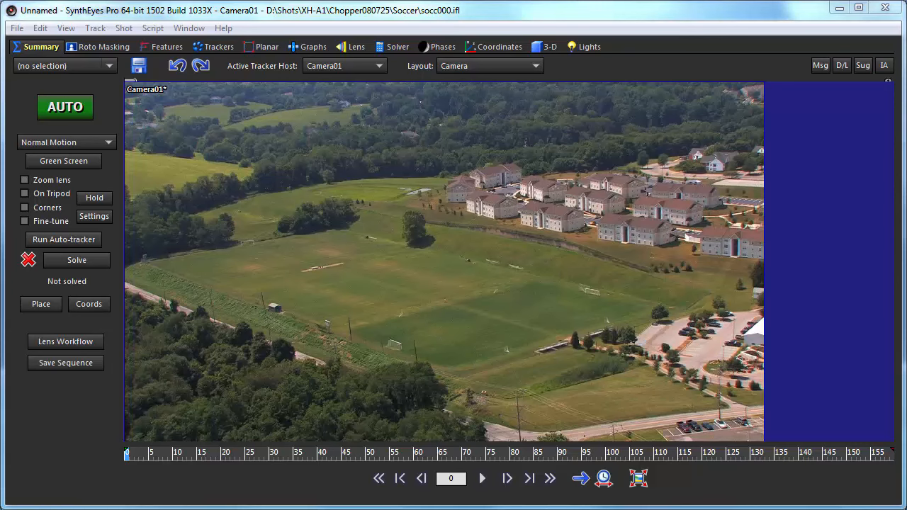
# - Pick a third tracker on the soccer field as an On XY Plane point and apply the coordinate system to the solved scene
pyautogui.moveTo(157, 455); pyautogui.dragTo(856, 467)
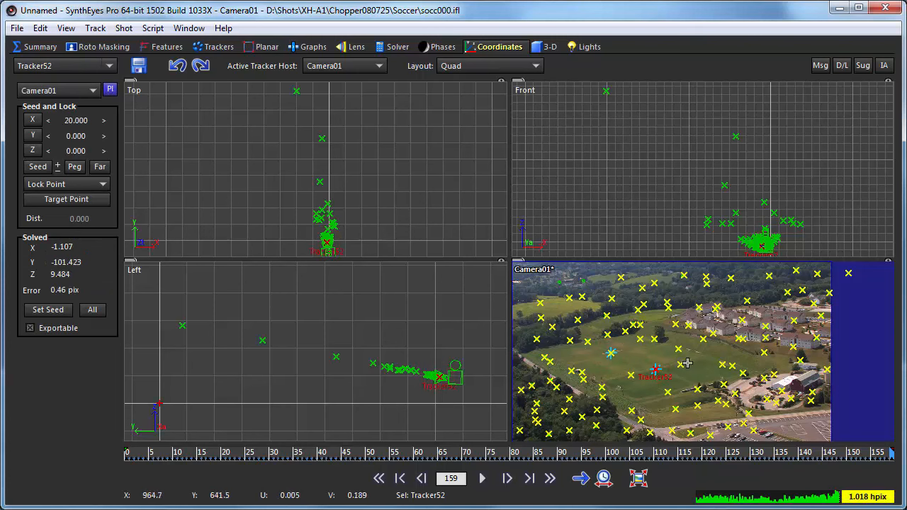
pyautogui.click(679, 348)
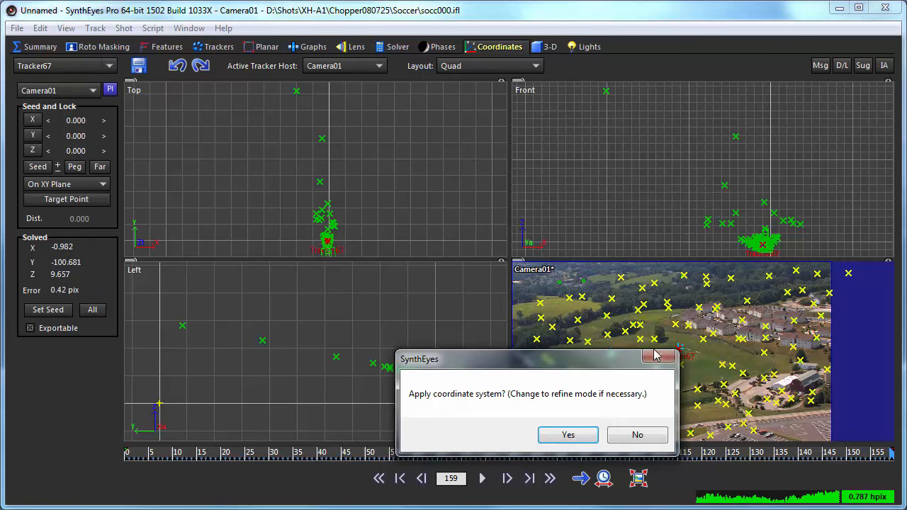
pyautogui.click(564, 435)
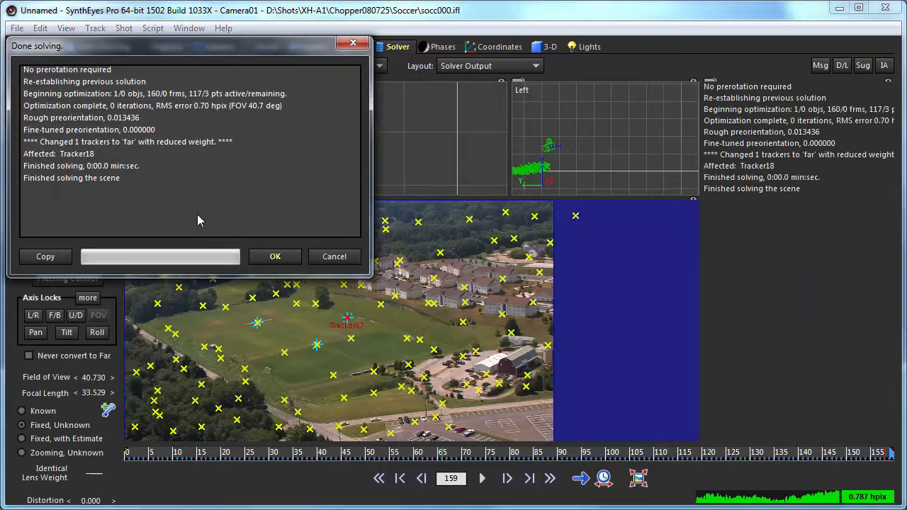
pyautogui.click(275, 256)
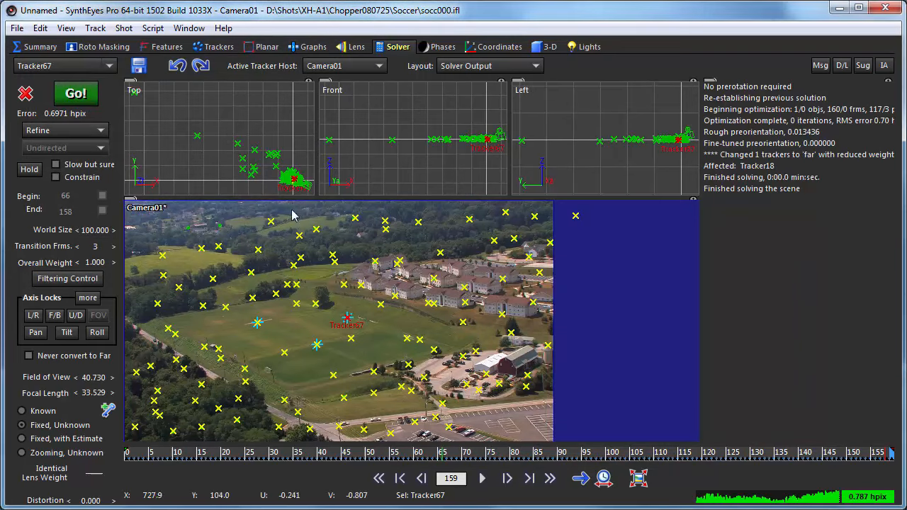
# - Enable lens distortion calculation for the camera and re-solve the scene in Refine mode
pyautogui.click(344, 49)
pyautogui.click(42, 231)
pyautogui.click(398, 47)
pyautogui.click(40, 92)
pyautogui.click(277, 258)
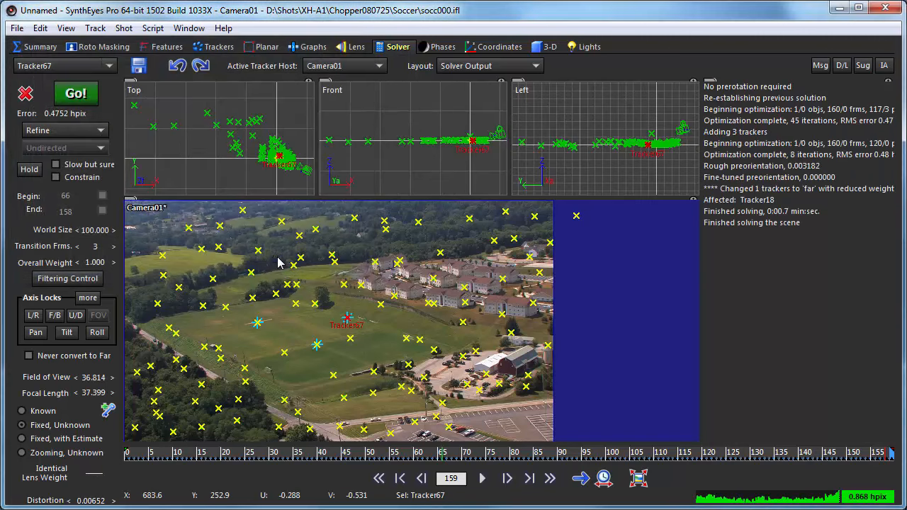
# - Clean up the automatic trackers, removing short-lived and high-error ones and clearing all blips without treating bad frames
pyautogui.click(95, 28)
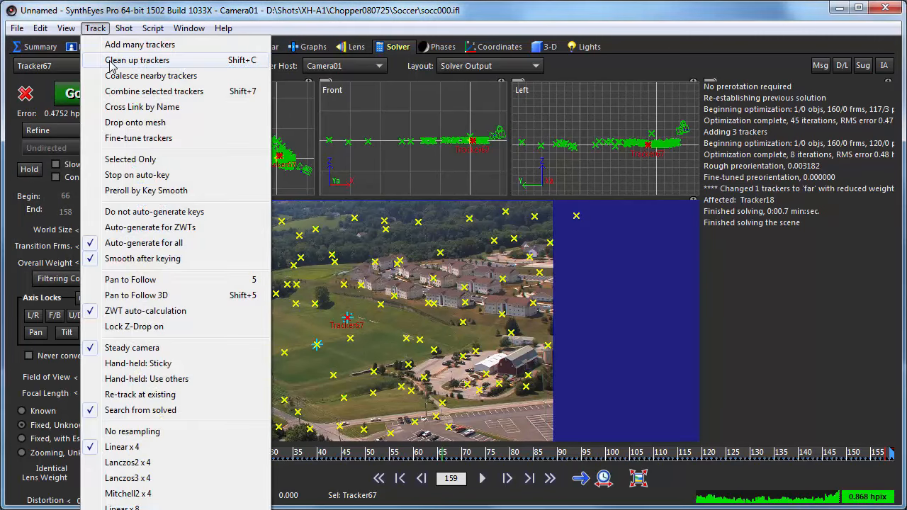
pyautogui.click(113, 61)
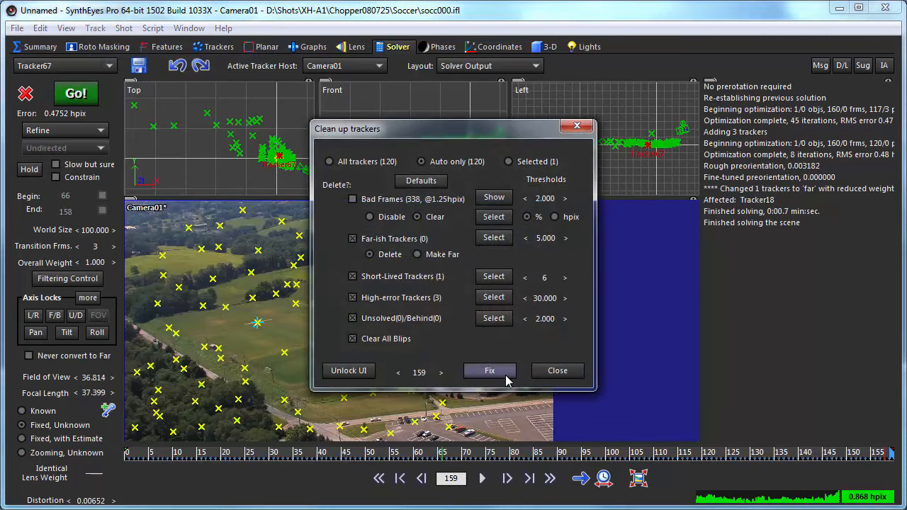
pyautogui.click(490, 371)
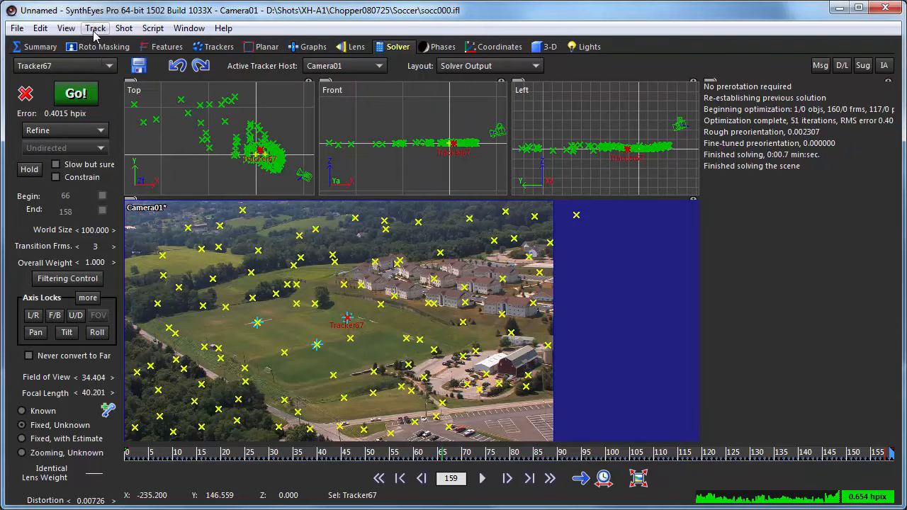
# - Run another tracker cleanup that clears bad frames, with the threshold measured in hpix and set to about 2.05
pyautogui.click(95, 28)
pyautogui.click(113, 59)
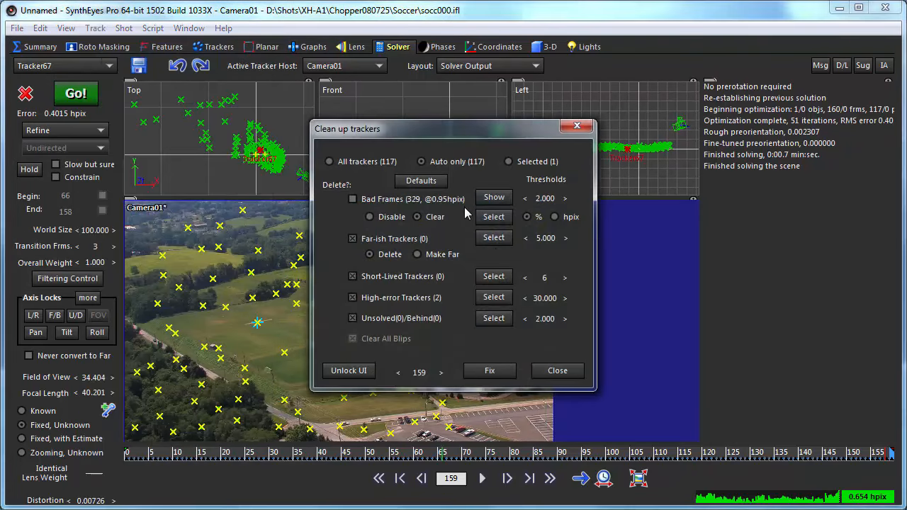
pyautogui.click(555, 218)
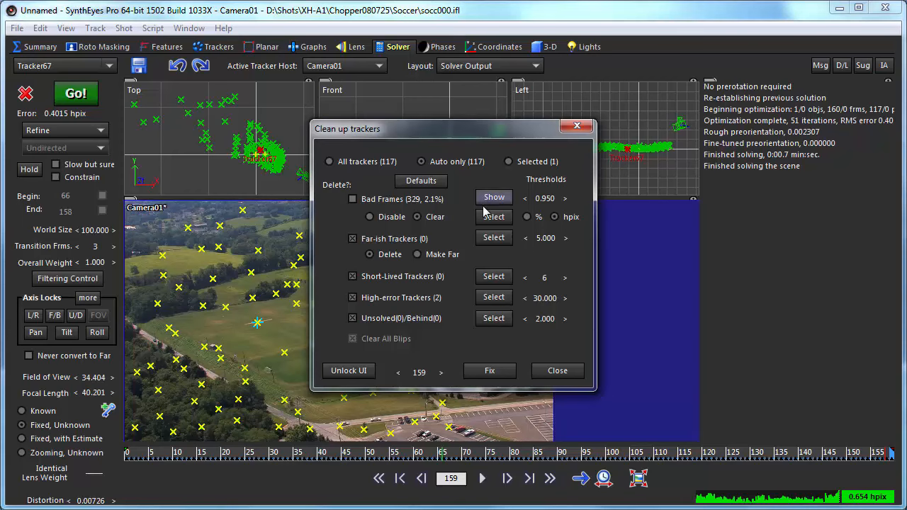
pyautogui.moveTo(542, 202); pyautogui.dragTo(580, 201)
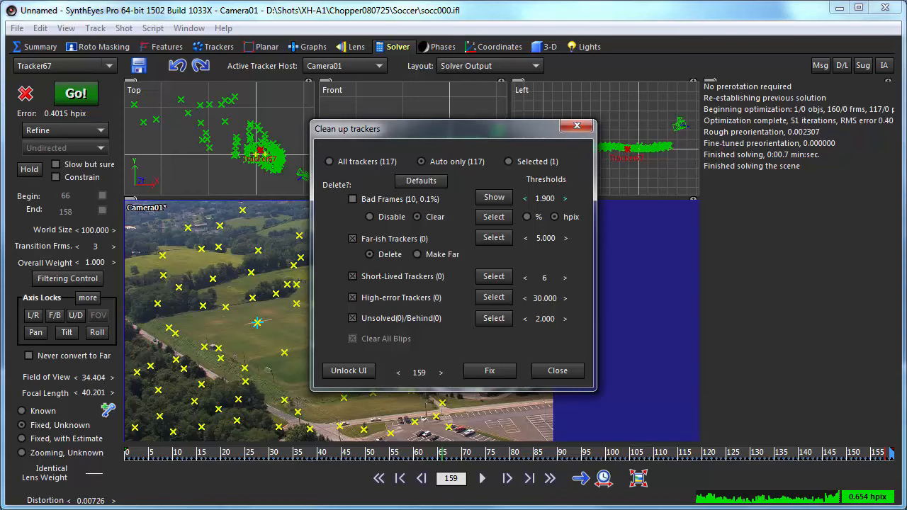
pyautogui.moveTo(545, 199); pyautogui.dragTo(549, 199)
pyautogui.doubleClick(547, 199)
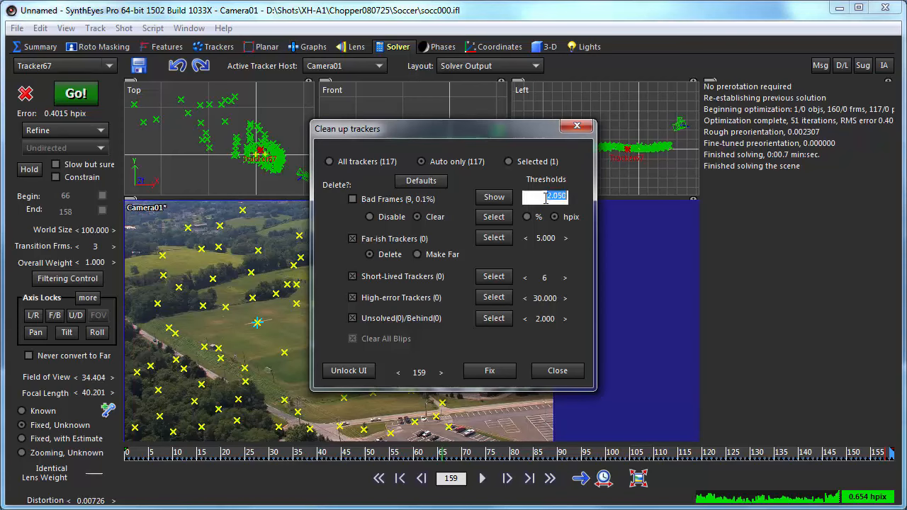
pyautogui.click(455, 199)
pyautogui.press('Return')
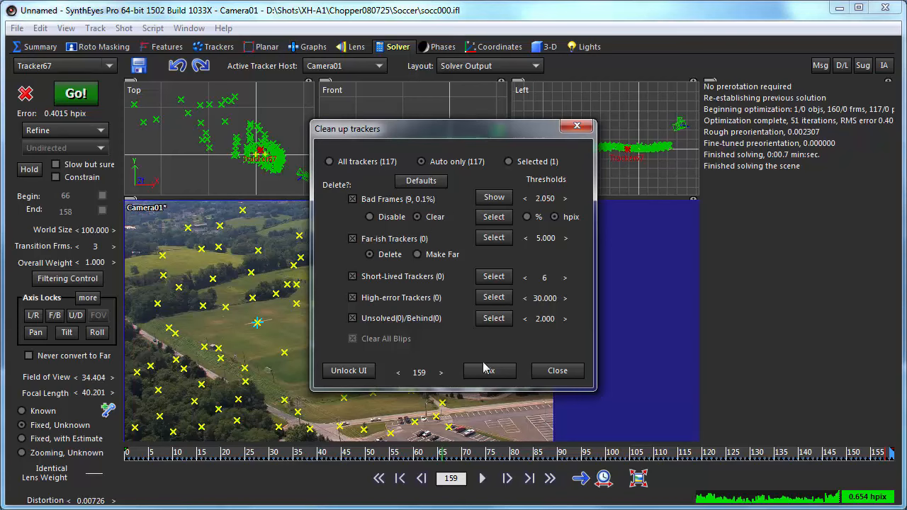
pyautogui.moveTo(546, 200); pyautogui.dragTo(533, 200)
pyautogui.click(490, 371)
# - Re-solve the scene in Refine mode with the cleaned trackers, then clear the tracker selection
pyautogui.click(76, 93)
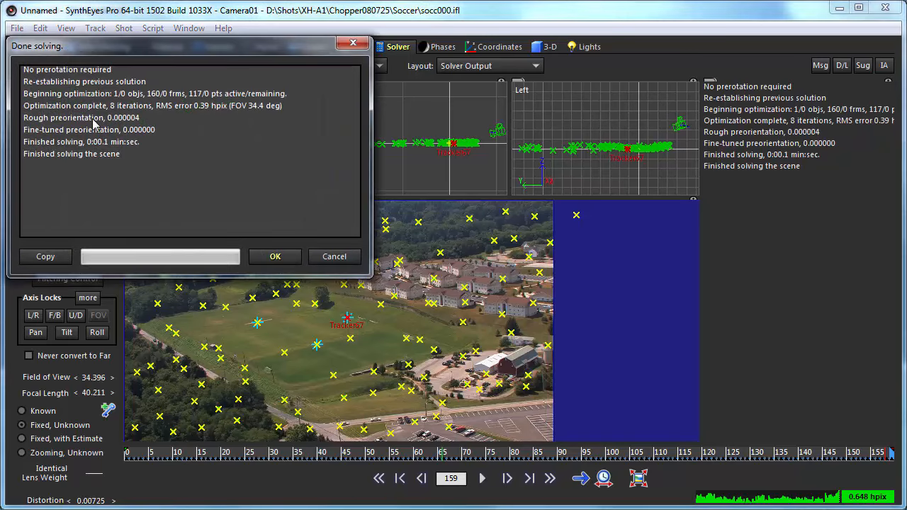
pyautogui.click(273, 257)
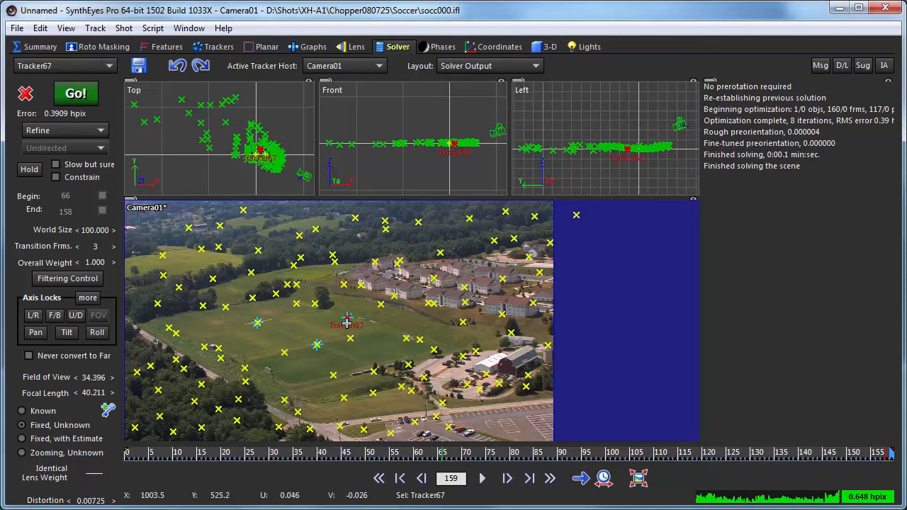
pyautogui.click(345, 349)
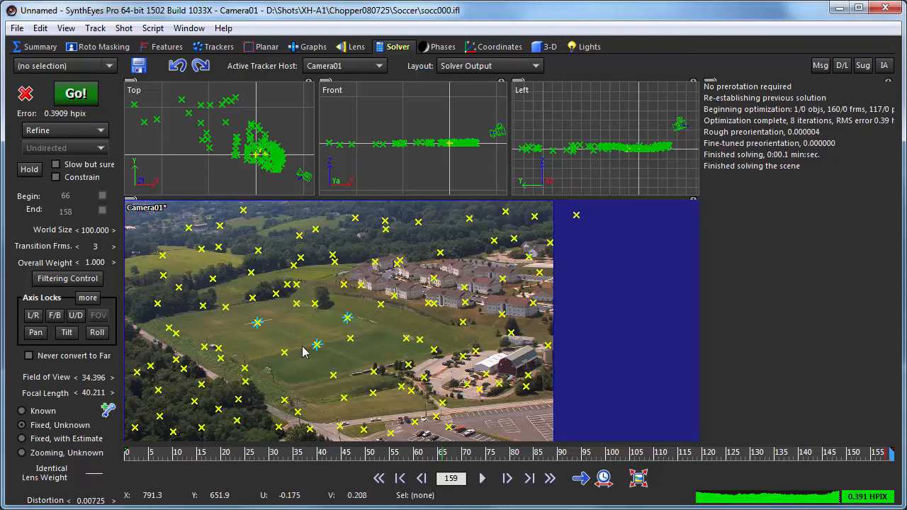
# - Switch to the 3-D perspective view and lock it to the current camera
pyautogui.click(544, 46)
pyautogui.rightClick(403, 251)
pyautogui.press('l')
pyautogui.press('l')
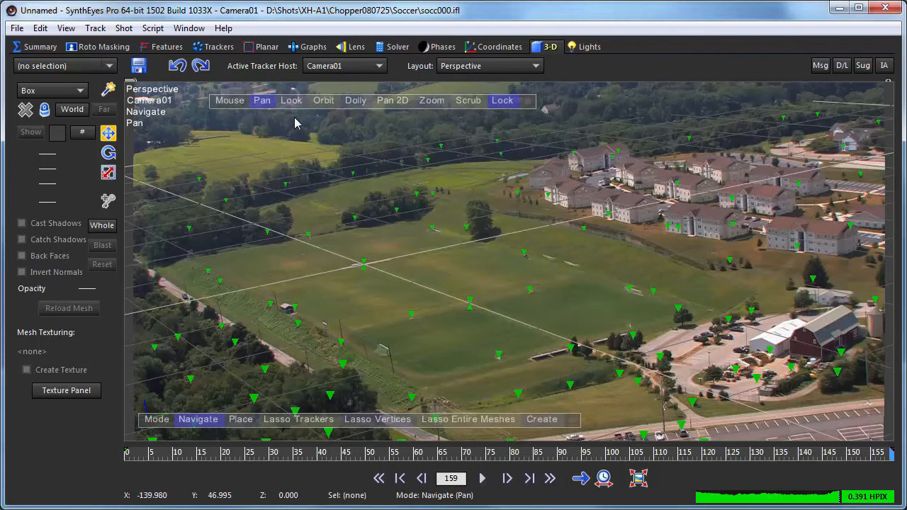
# - Create a teapot mesh about 5.36 units in size on the soccer field and rotate it so its spout shows in profile
pyautogui.rightClick(295, 124)
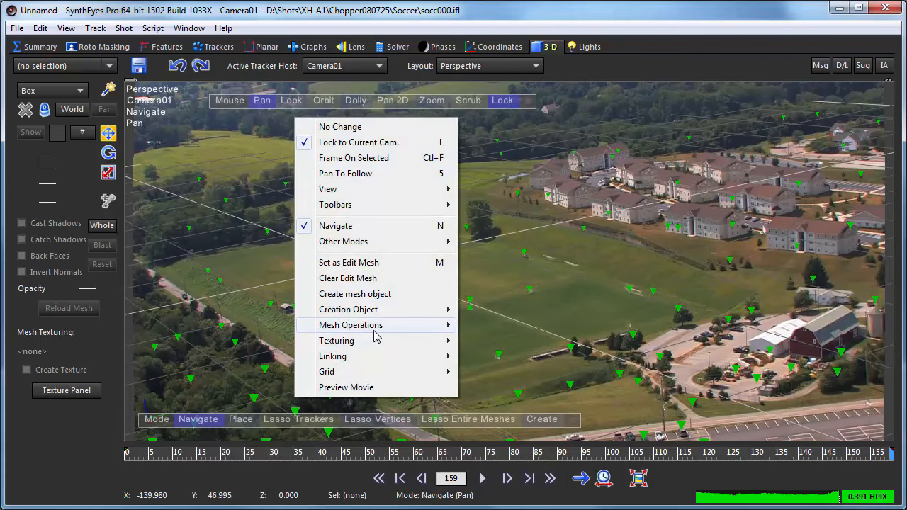
pyautogui.moveTo(375, 330)
pyautogui.moveTo(379, 311)
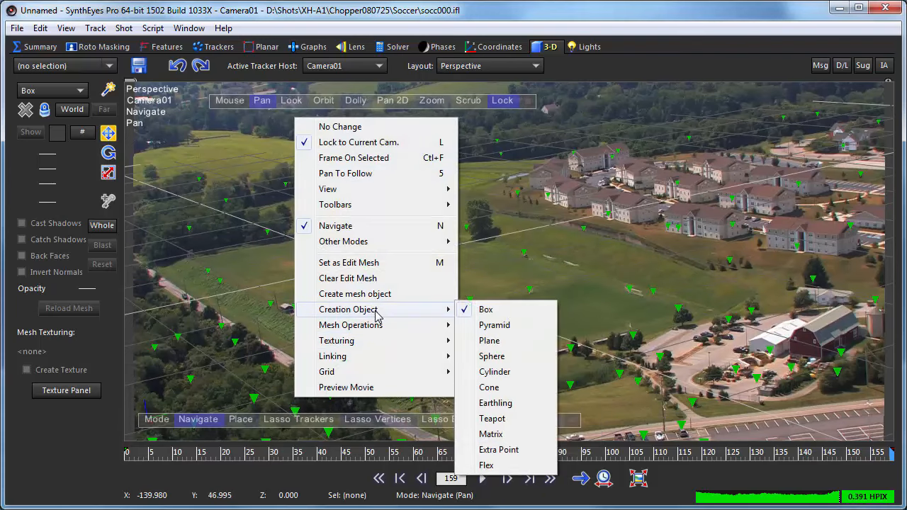
pyautogui.click(491, 419)
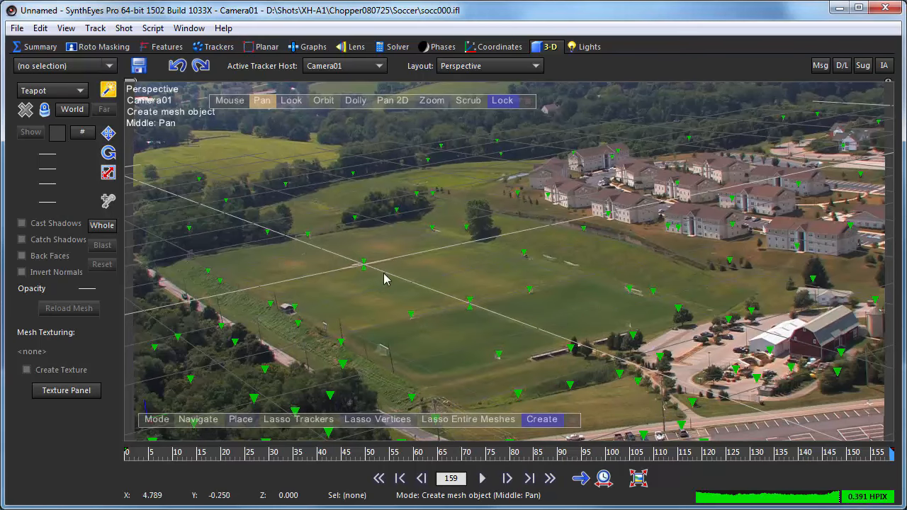
pyautogui.moveTo(406, 283)
pyautogui.mouseDown()
pyautogui.moveTo(436, 290)
pyautogui.moveTo(425, 239)
pyautogui.moveTo(423, 262)
pyautogui.moveTo(397, 256)
pyautogui.moveTo(413, 264)
pyautogui.moveTo(406, 274)
pyautogui.mouseUp()
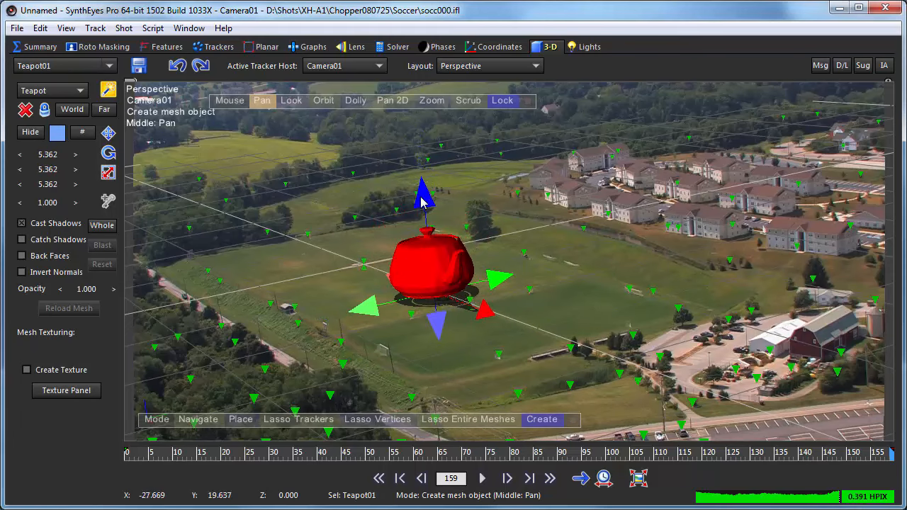
pyautogui.keyDown('ctrl'); pyautogui.moveTo(421, 202); pyautogui.dragTo(442, 130); pyautogui.keyUp('ctrl')
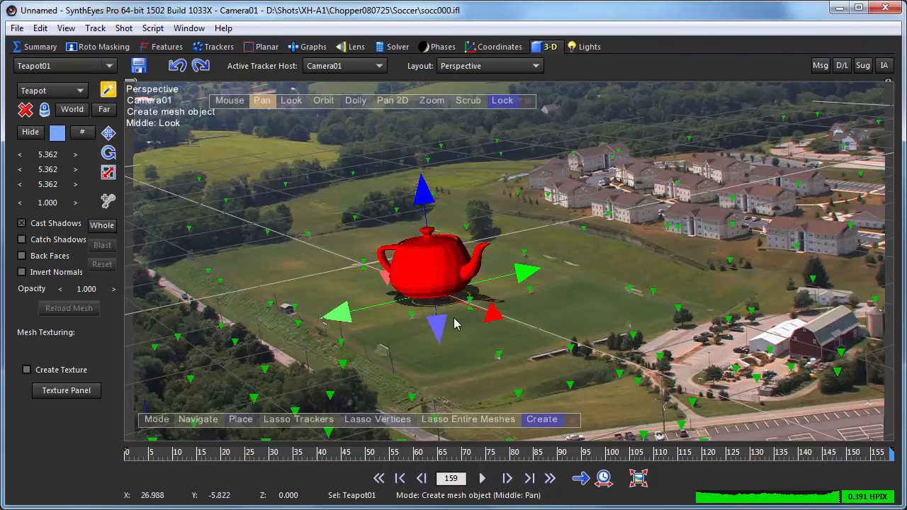
# - Create a cylinder mesh about 1.24 units wide and 5.46 units tall on the field in front of the teapot
pyautogui.click(52, 90)
pyautogui.click(39, 147)
pyautogui.moveTo(458, 348); pyautogui.dragTo(455, 266)
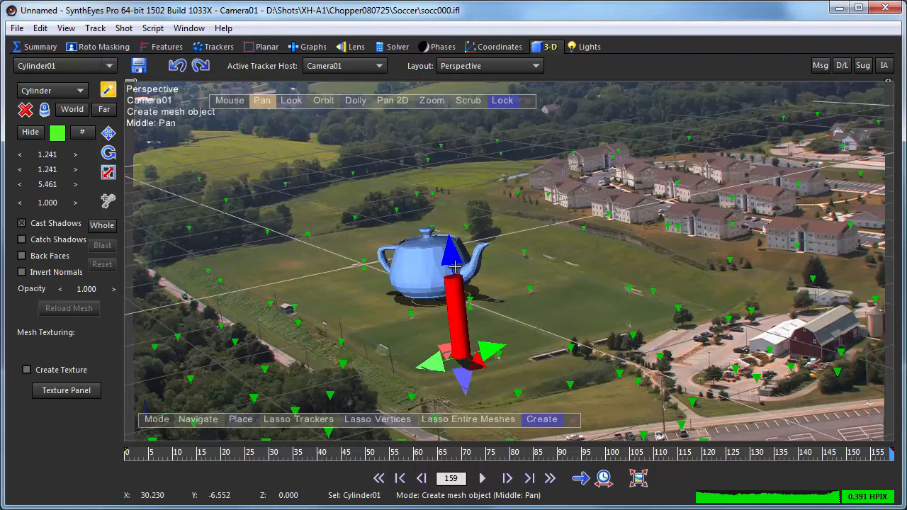
# - Place the cylinder onto the teapot's surface and return to Navigate mode
pyautogui.rightClick(350, 127)
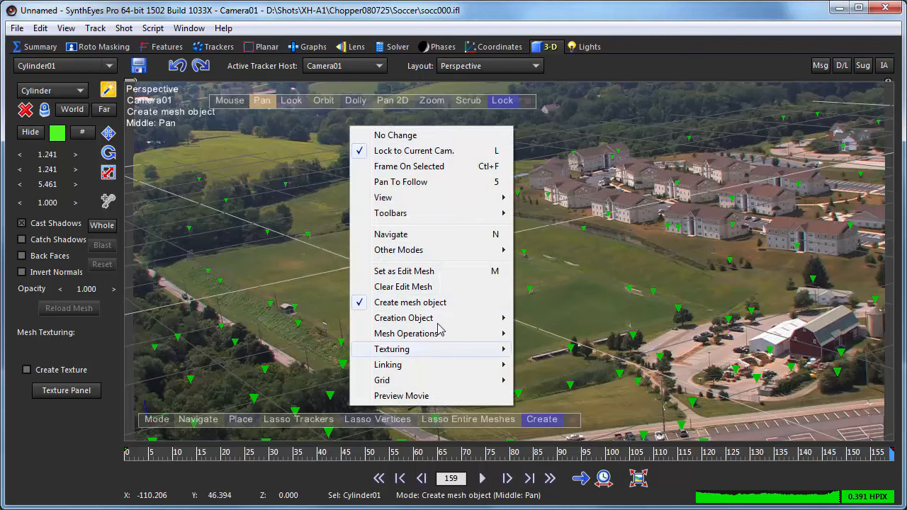
pyautogui.moveTo(438, 255)
pyautogui.click(391, 234)
# - Create smooth normals for the teapot mesh
pyautogui.click(432, 270)
pyautogui.rightClick(462, 183)
pyautogui.moveTo(542, 407)
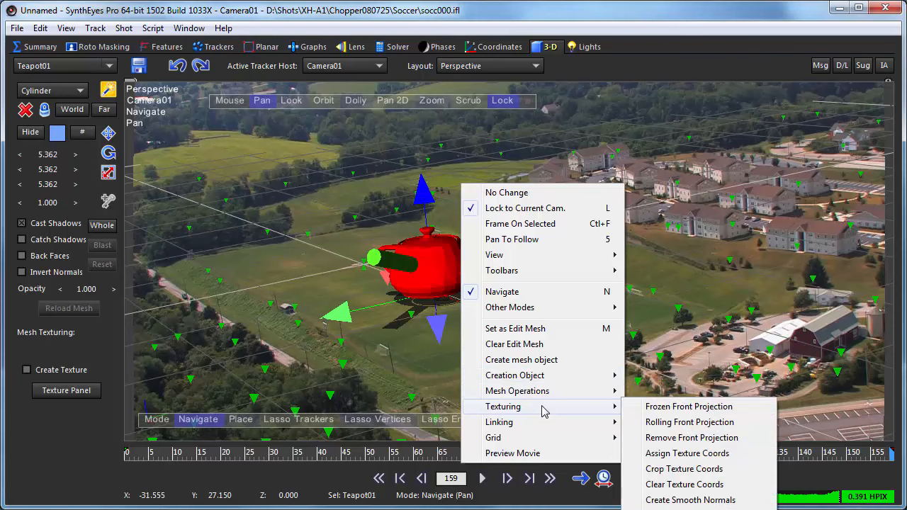
pyautogui.click(666, 500)
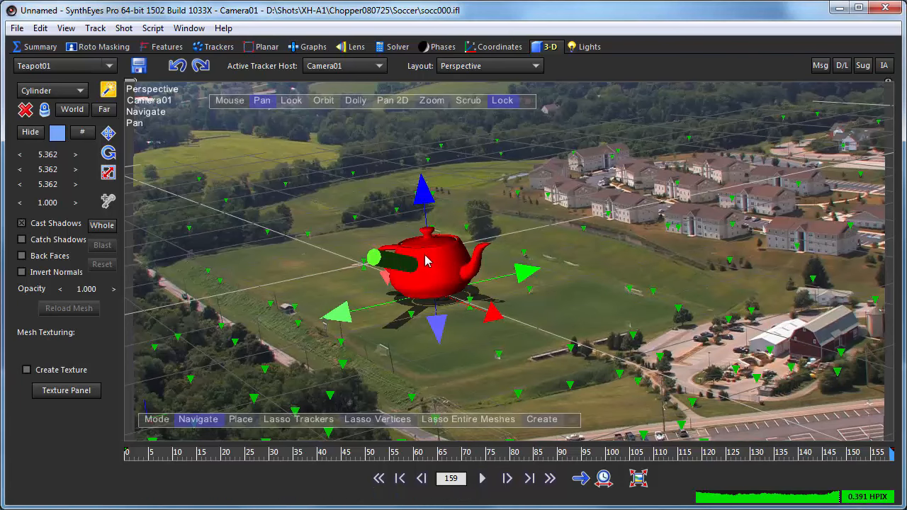
# - Reposition the cylinder along the side of the smoothed teapot using the Place on mesh mode
pyautogui.click(389, 261)
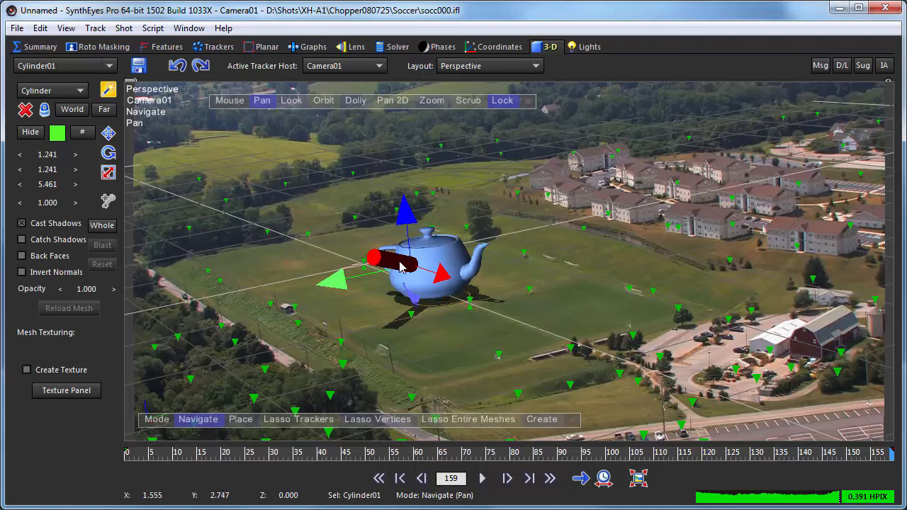
pyautogui.rightClick(454, 140)
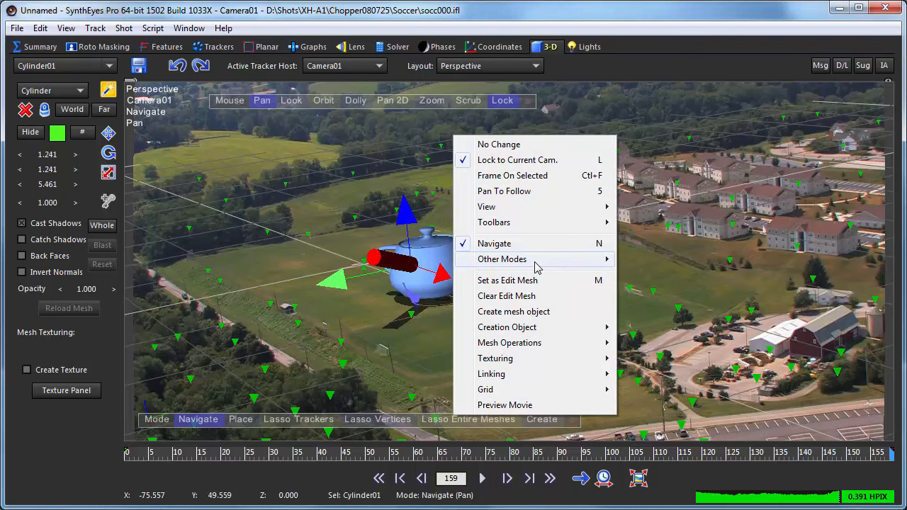
pyautogui.moveTo(537, 260)
pyautogui.click(640, 259)
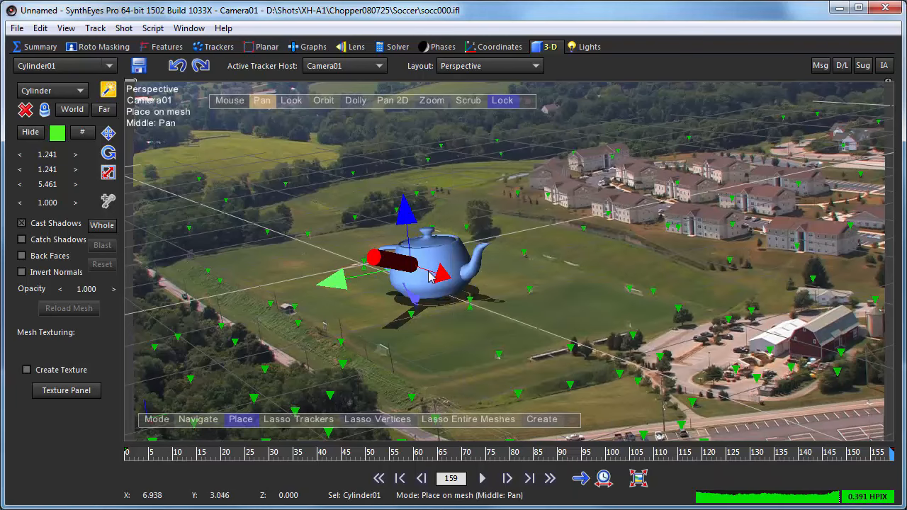
pyautogui.moveTo(429, 263); pyautogui.dragTo(408, 263)
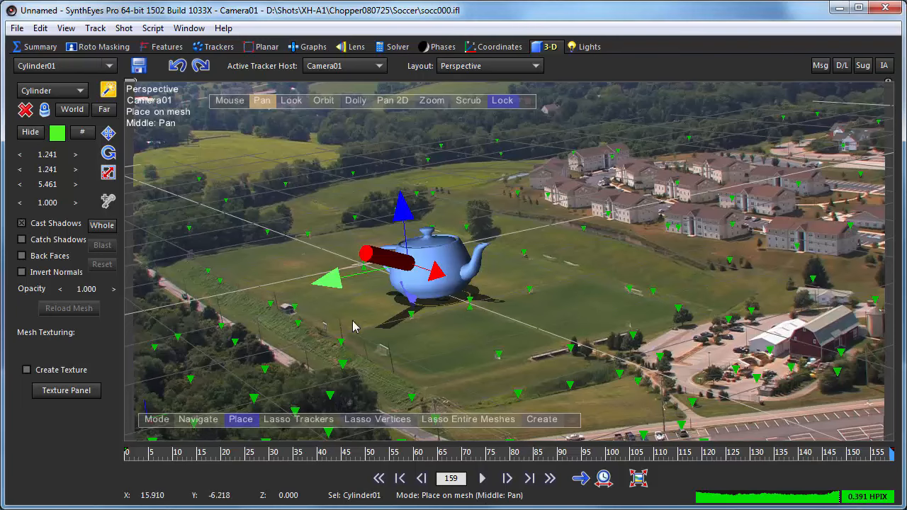
# - Set the camera's lens mode to Known
pyautogui.click(350, 47)
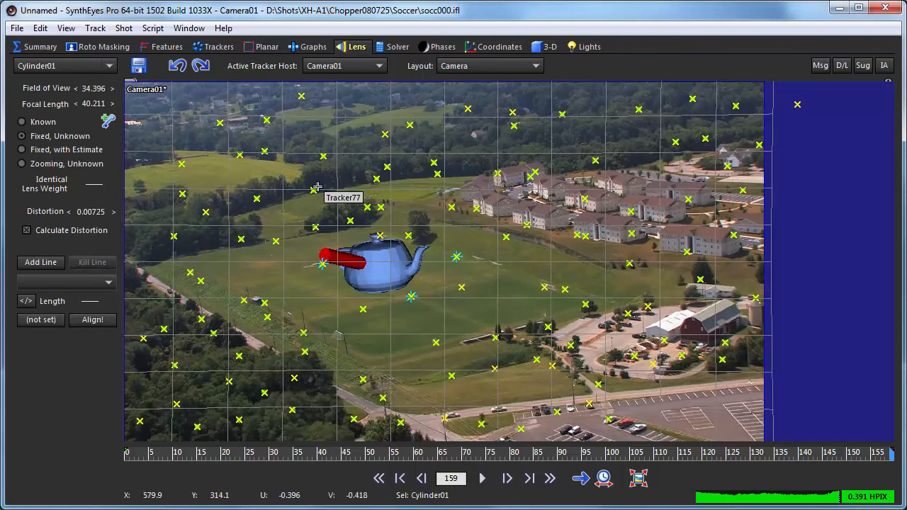
pyautogui.click(22, 121)
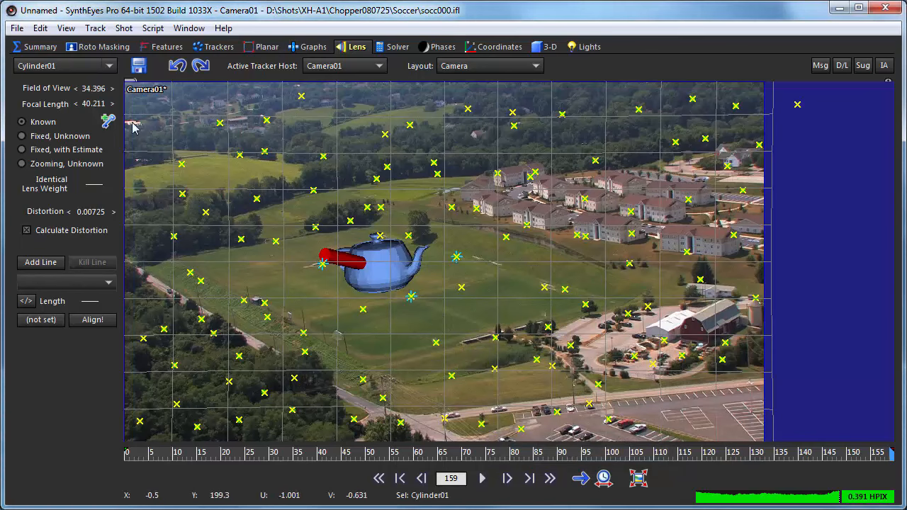
# - Create a planar tracker in 3D Known FOV mode outlining the near soccer field on frame 159, and refine its far corner
pyautogui.click(262, 47)
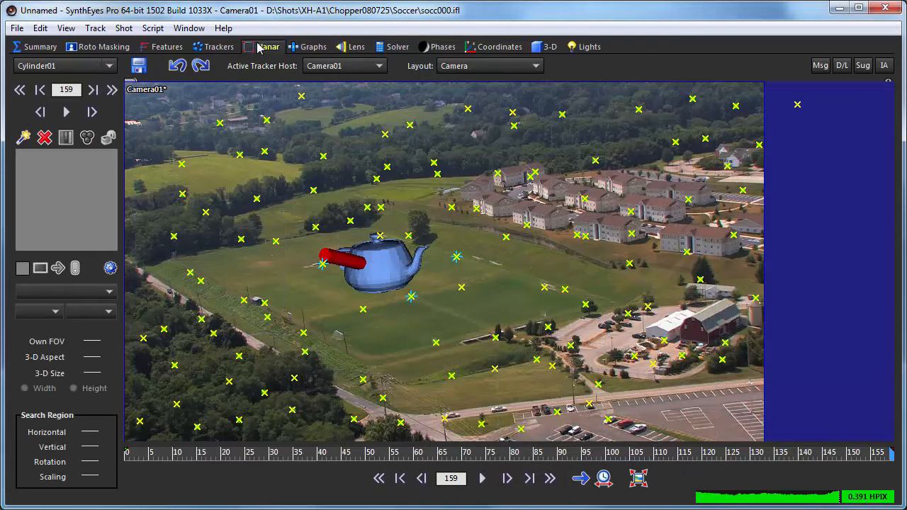
pyautogui.click(23, 138)
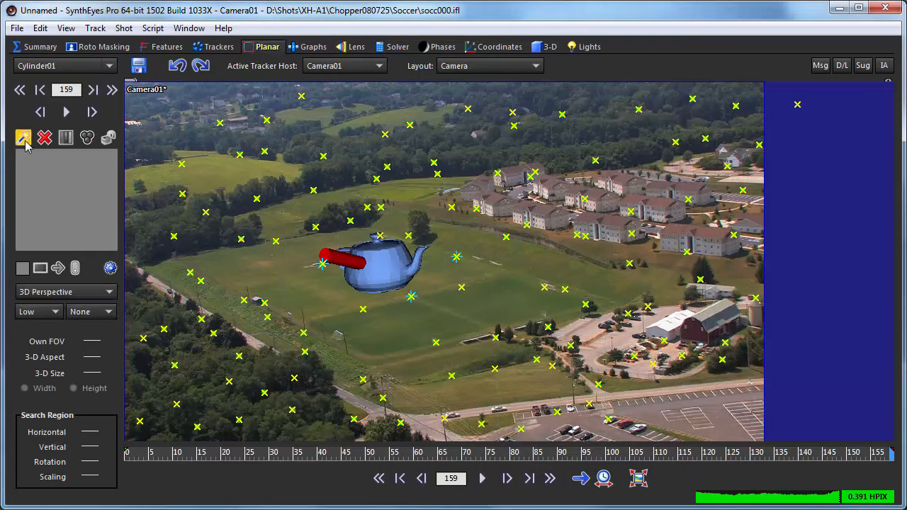
pyautogui.click(66, 291)
pyautogui.click(56, 316)
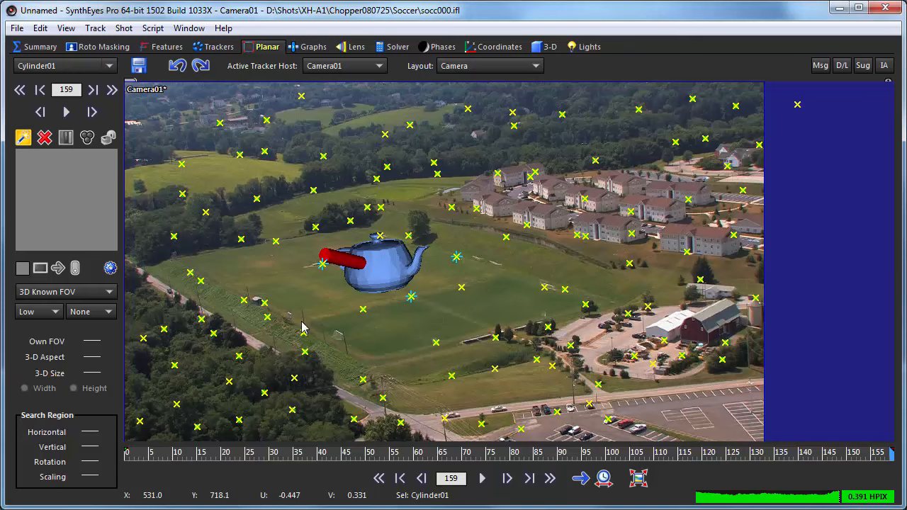
pyautogui.moveTo(301, 322); pyautogui.dragTo(506, 274)
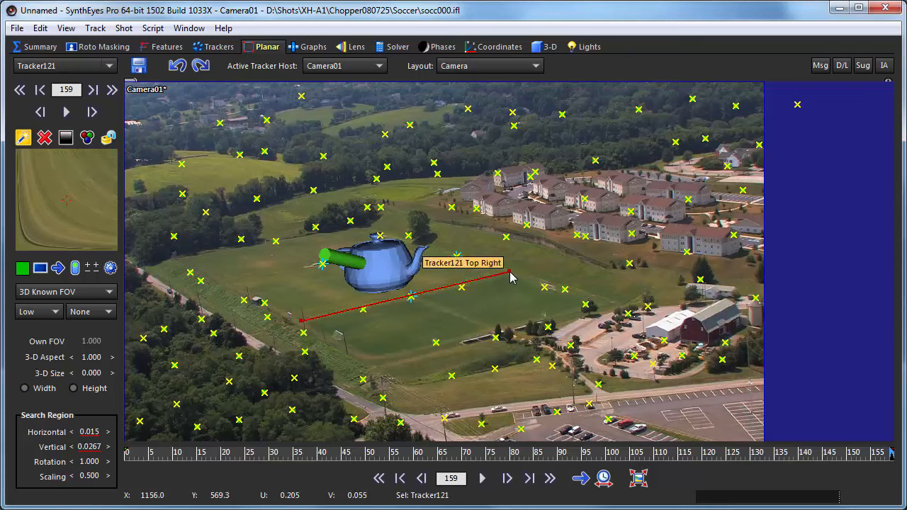
pyautogui.click(509, 271)
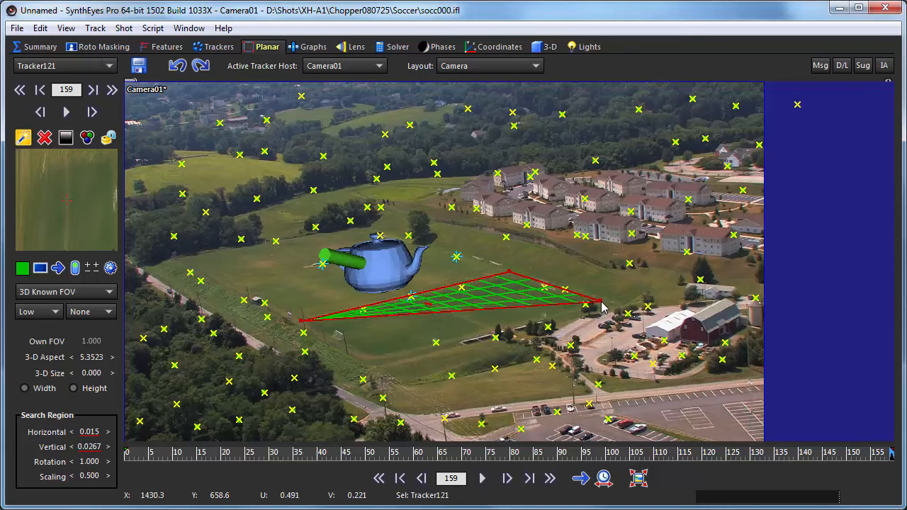
pyautogui.click(599, 310)
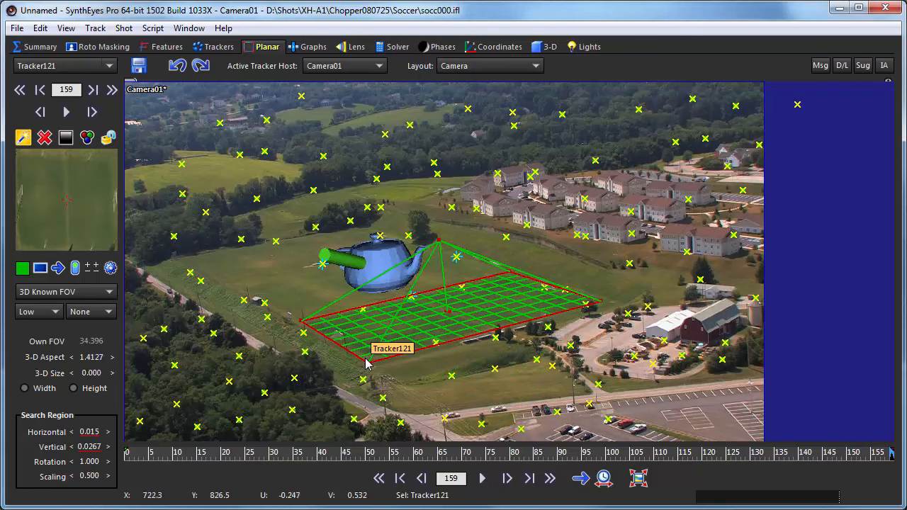
pyautogui.click(368, 359)
pyautogui.moveTo(511, 272); pyautogui.dragTo(536, 277)
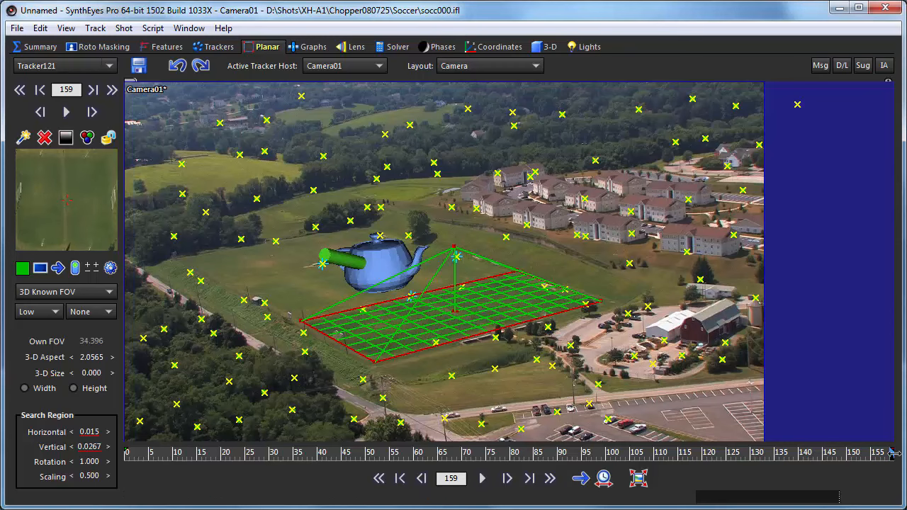
# - Track the soccer-field plane backwards through the shot to frame 0, and lock the planar tracker
pyautogui.click(58, 269)
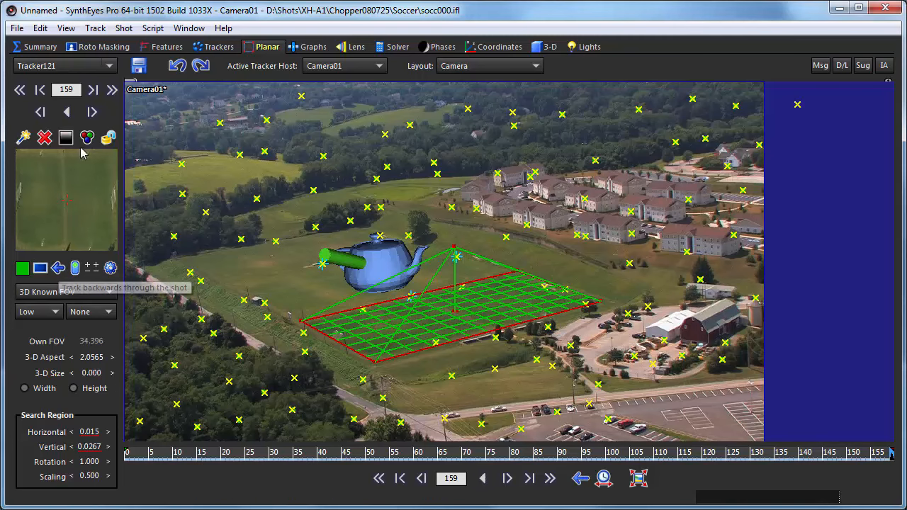
pyautogui.click(67, 112)
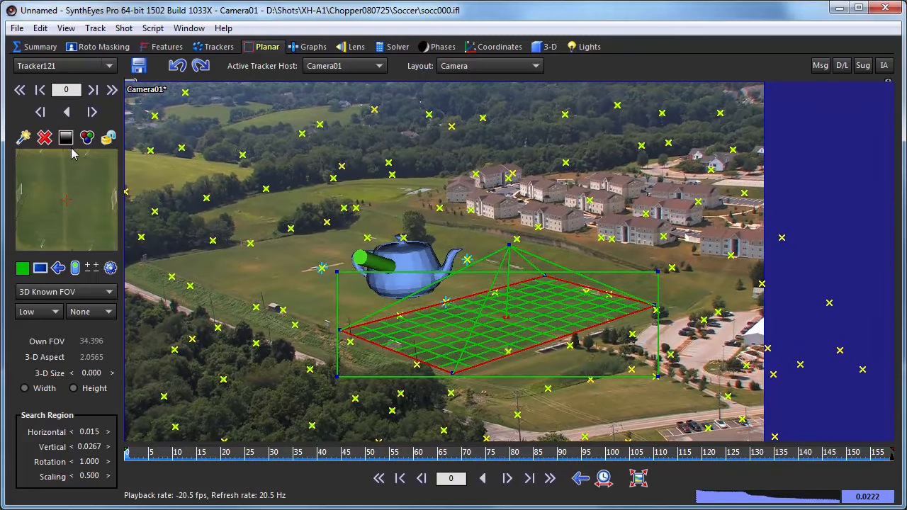
pyautogui.click(108, 138)
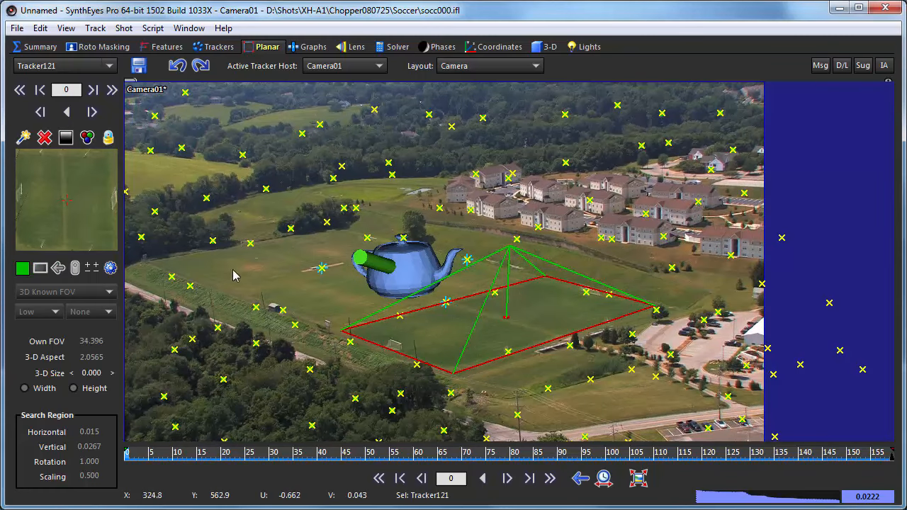
# - Run the Lens Workflow with Redistorted(2) as the final output and a margin of 4
pyautogui.click(36, 46)
pyautogui.click(65, 341)
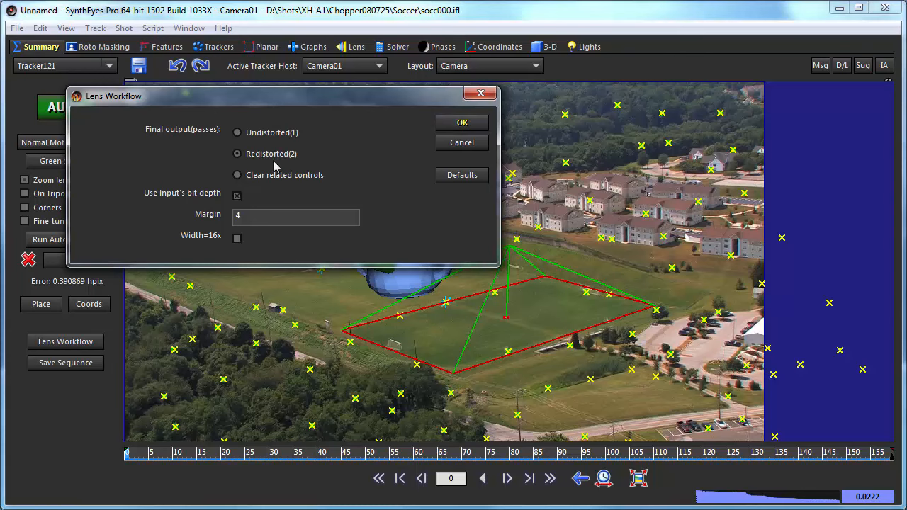
pyautogui.click(462, 124)
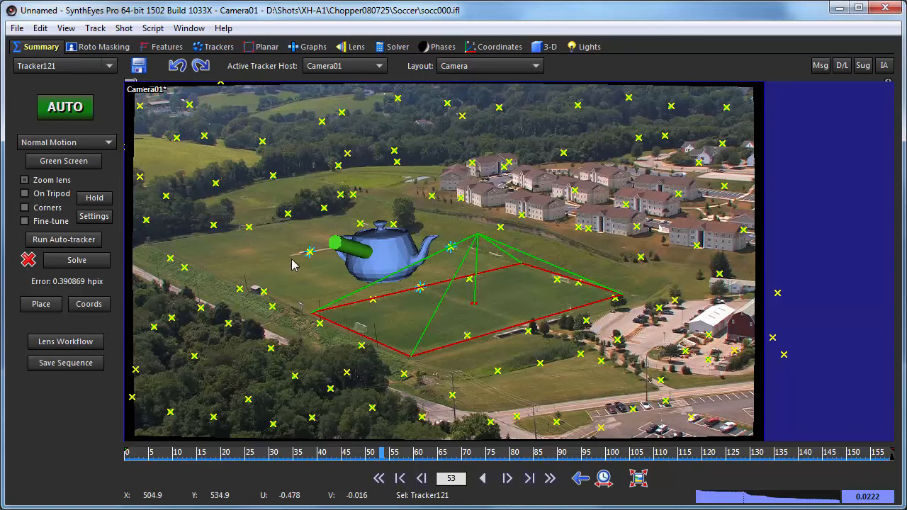
# - Export the scene as a Fusion 7 composition with planars as planes, distortion fixes included and TIFF map files
pyautogui.click(16, 27)
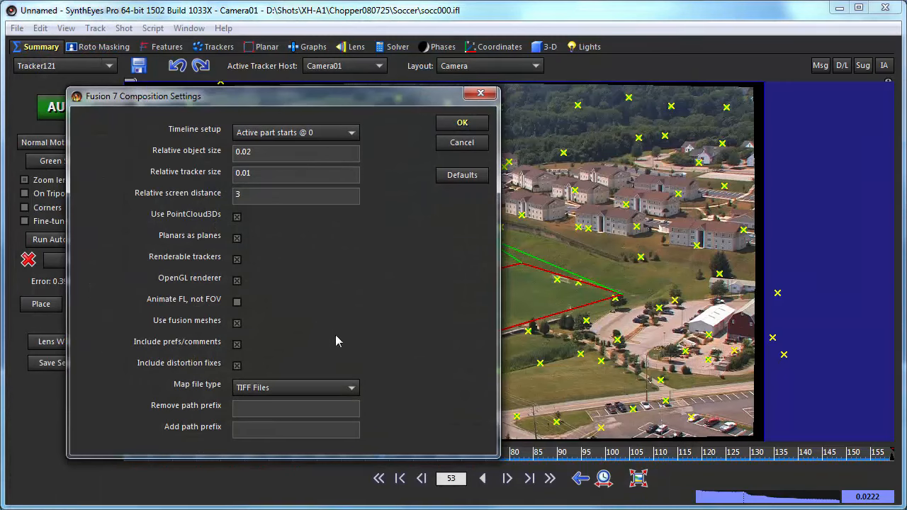
pyautogui.click(451, 126)
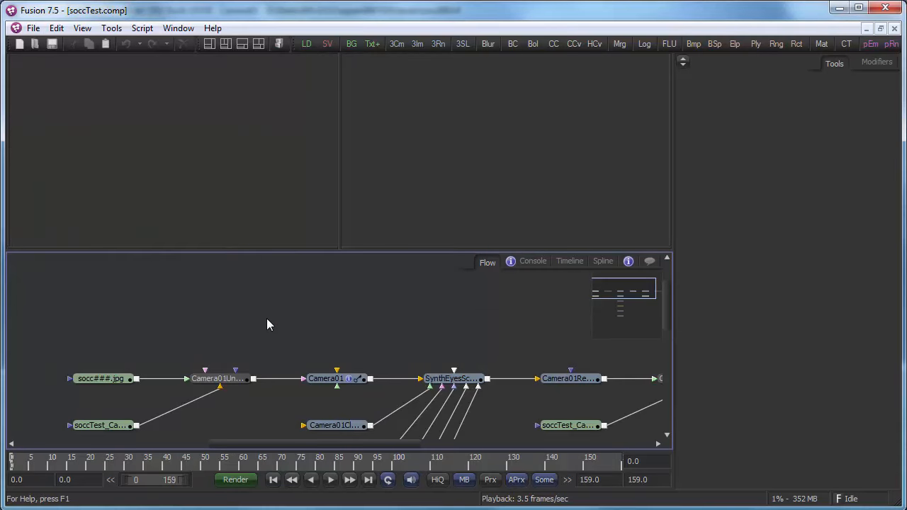
# - In Fusion, display the Camera01Redistorter output of soccTest.comp in the second viewer, fitted to the view
pyautogui.press('-')
pyautogui.moveTo(266, 319); pyautogui.dragTo(220, 245, button='middle')
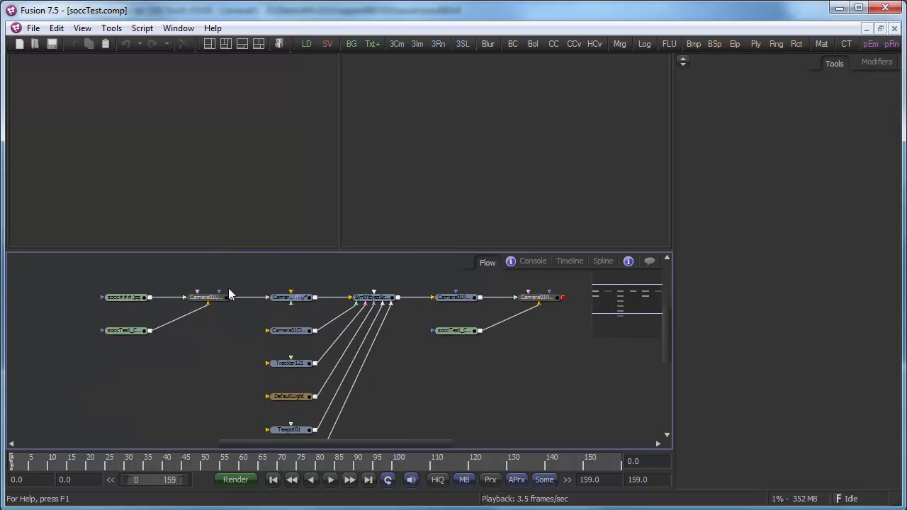
pyautogui.click(542, 300)
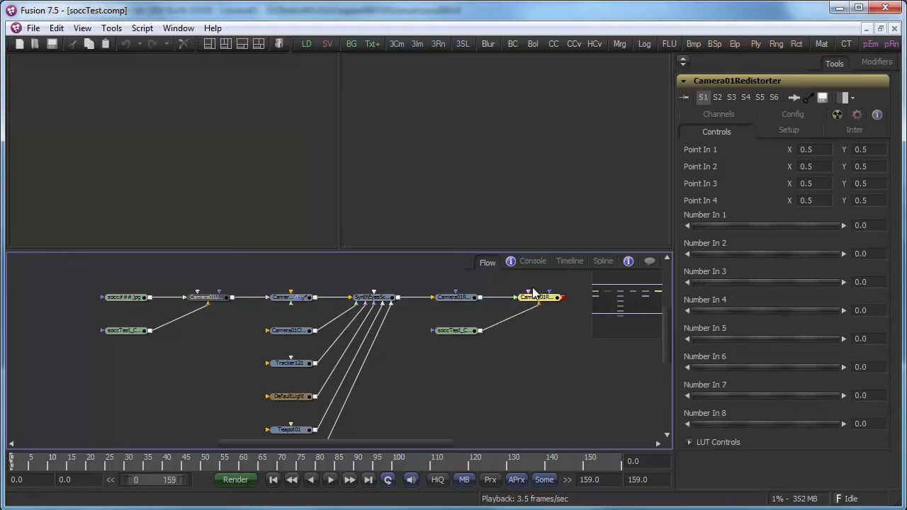
pyautogui.press('2')
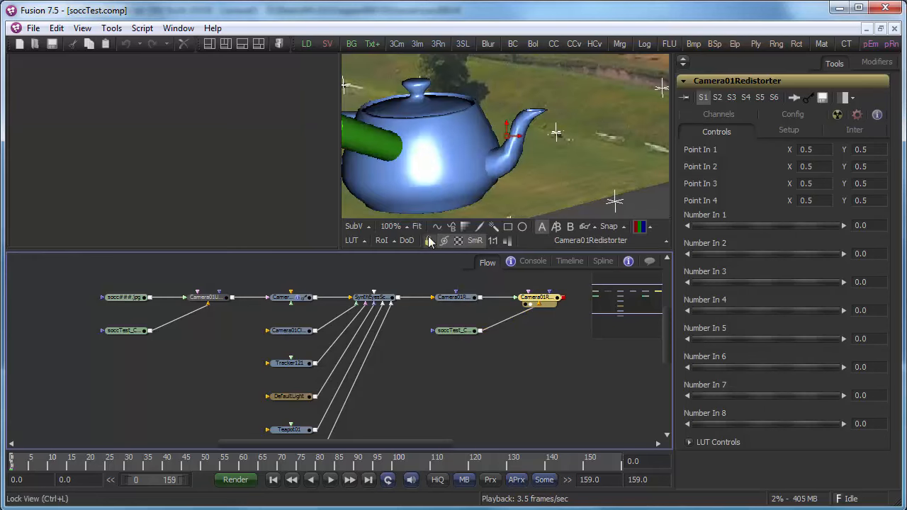
pyautogui.click(416, 226)
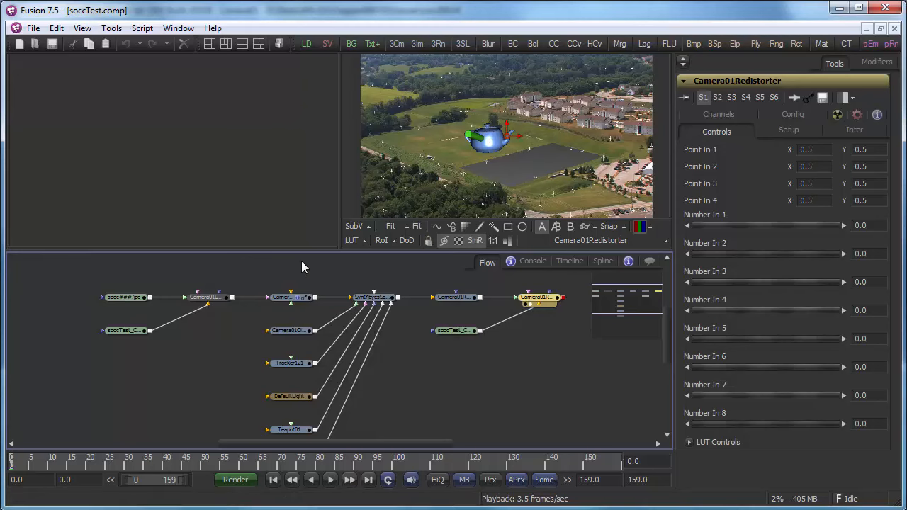
# - Make the Camera01Cloud3D point cloud non-renderable
pyautogui.click(289, 331)
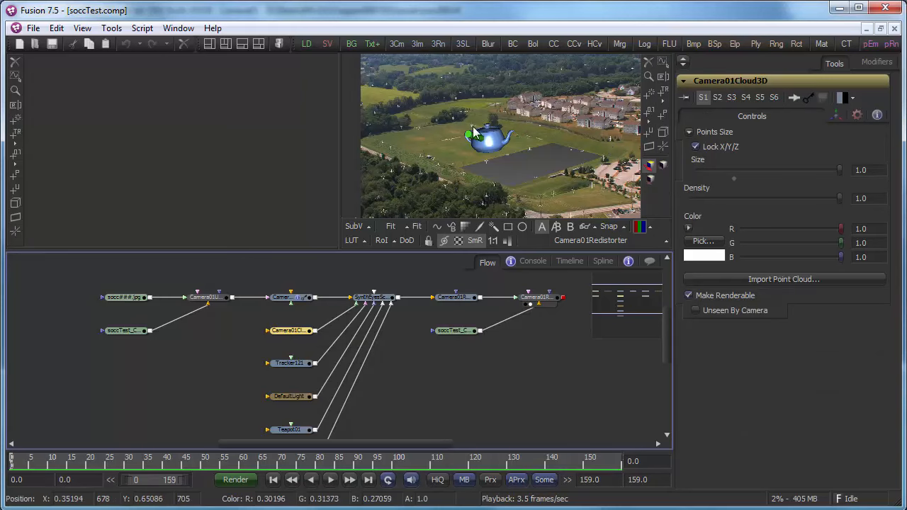
pyautogui.click(688, 294)
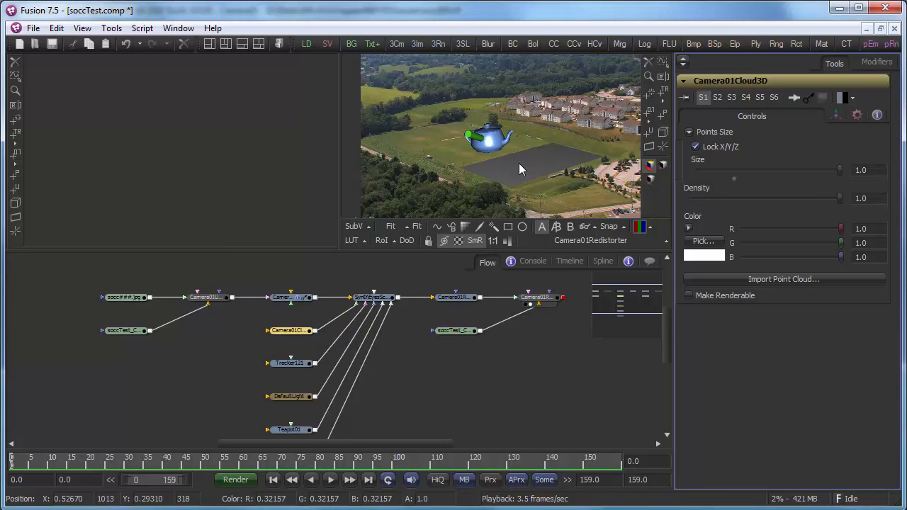
# - Add a loader for ssontech.png beside the Tracker121 plane and connect it as the plane's texture
pyautogui.click(279, 365)
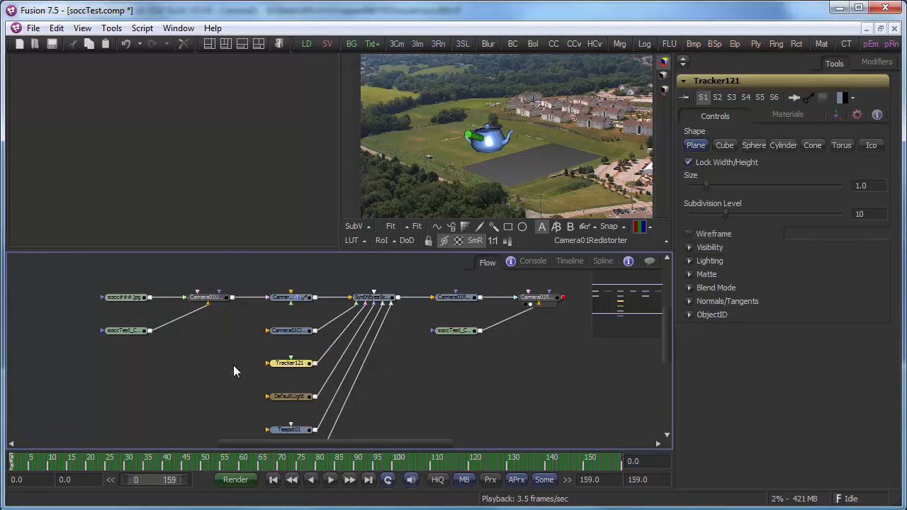
pyautogui.click(184, 352)
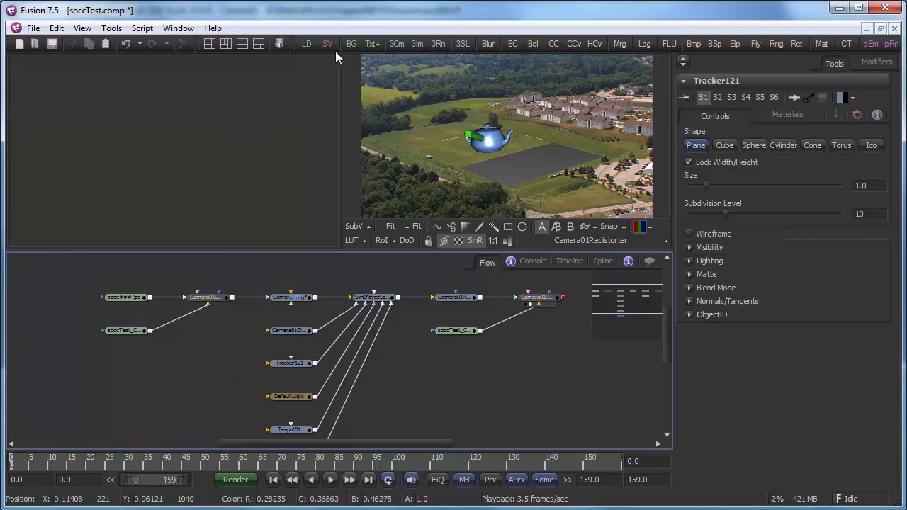
pyautogui.click(307, 45)
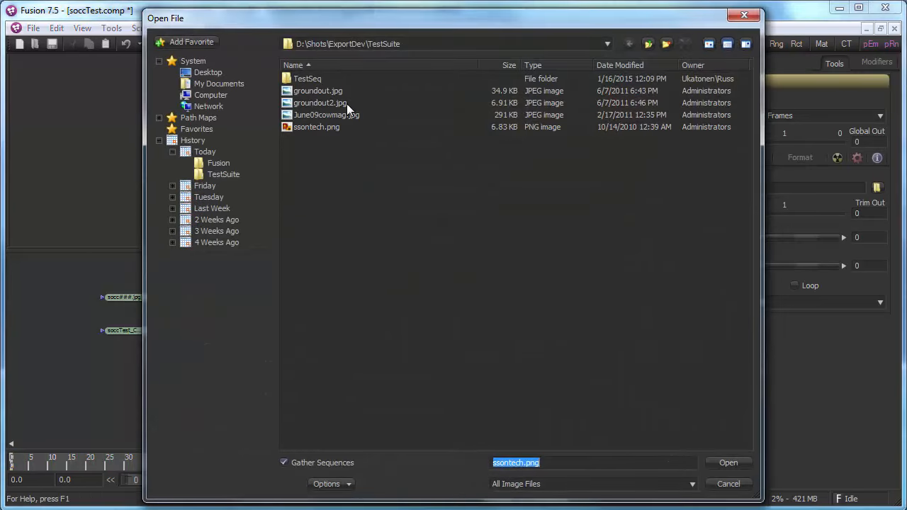
pyautogui.click(316, 128)
pyautogui.click(729, 463)
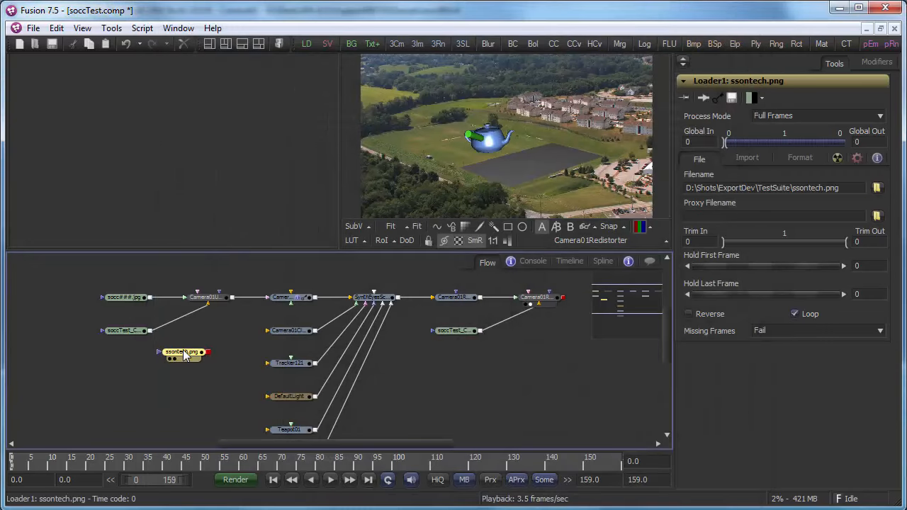
pyautogui.moveTo(185, 354); pyautogui.dragTo(200, 364)
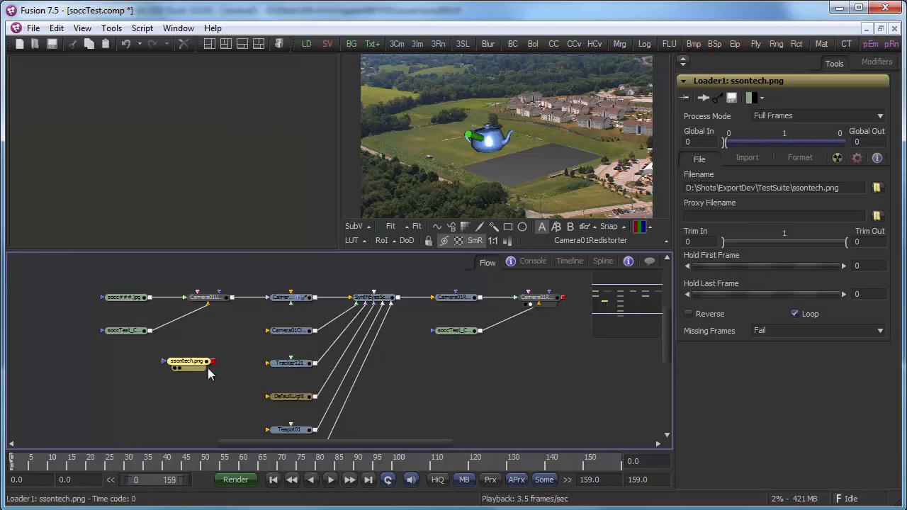
pyautogui.moveTo(210, 360); pyautogui.dragTo(275, 363)
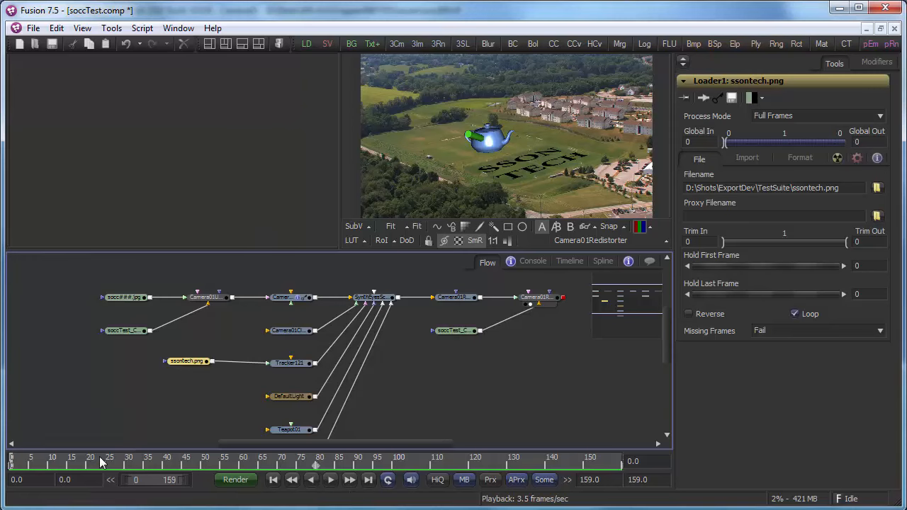
# - Scrub through the timeline to check how the logo and meshes stick to the field
pyautogui.moveTo(101, 462); pyautogui.dragTo(301, 468)
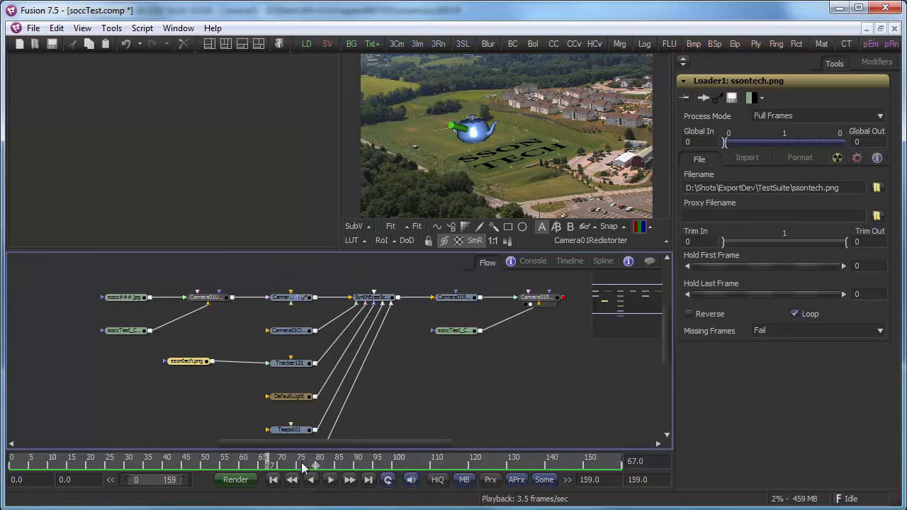
pyautogui.click(394, 461)
pyautogui.click(482, 462)
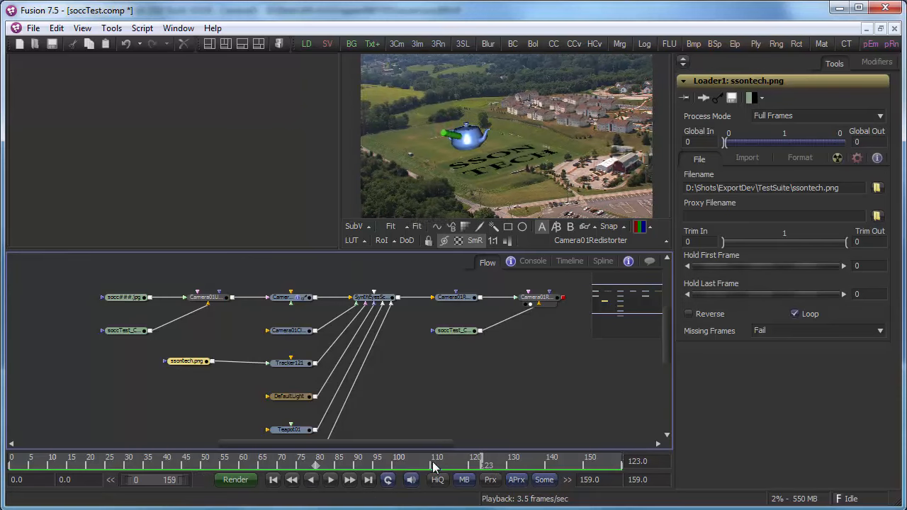
pyautogui.click(71, 464)
pyautogui.click(30, 464)
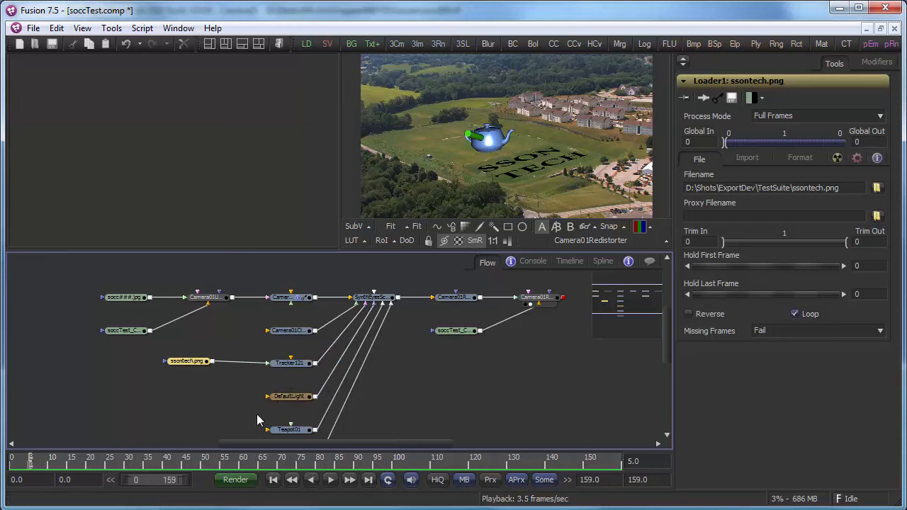
# - Examine the settings of the Teapot01, Cylinder01 and Camera01Renderer nodes
pyautogui.scroll(-4, 276, 390)
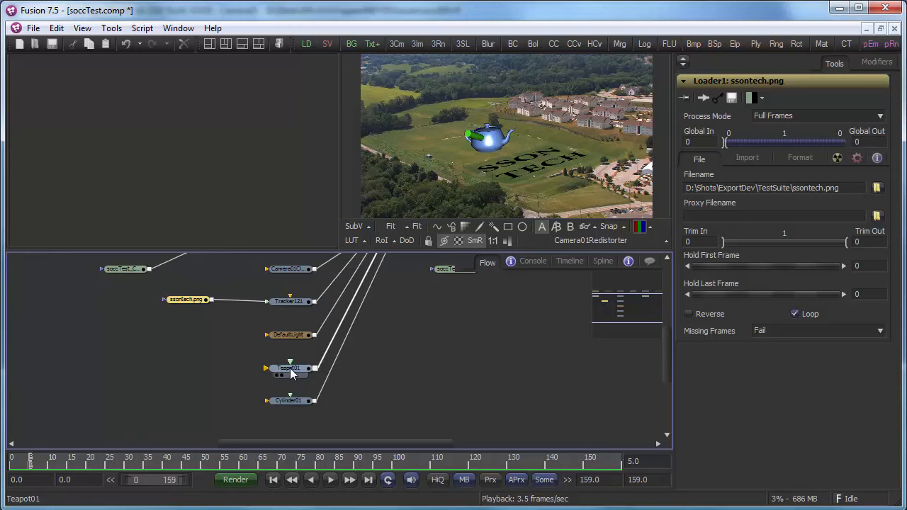
pyautogui.click(290, 371)
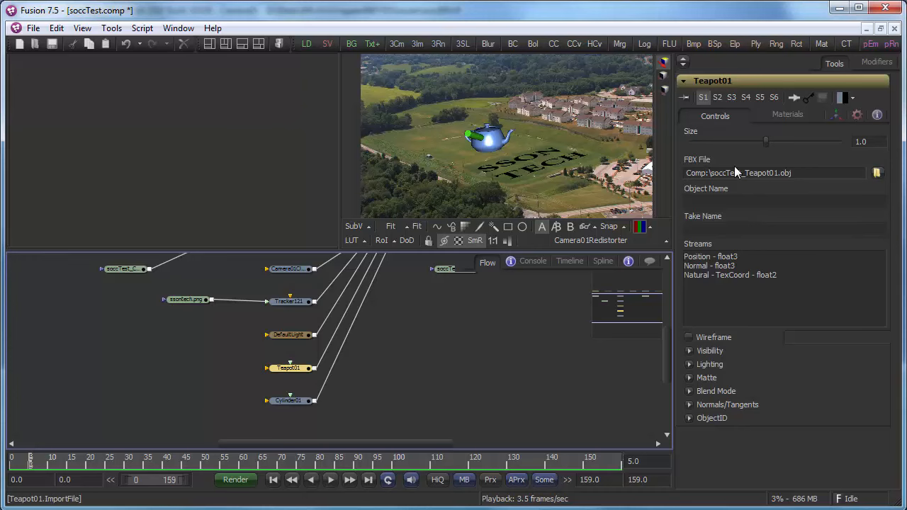
pyautogui.click(283, 401)
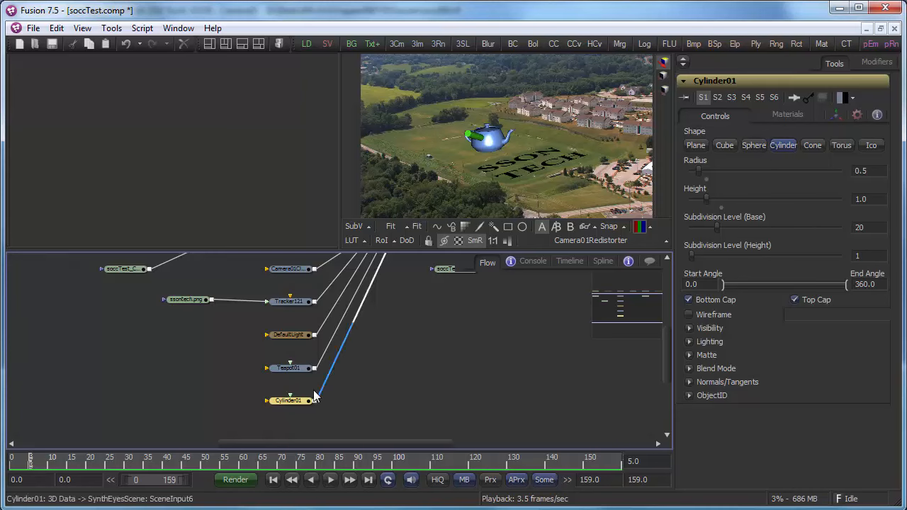
pyautogui.moveTo(354, 334); pyautogui.dragTo(352, 386, button='middle')
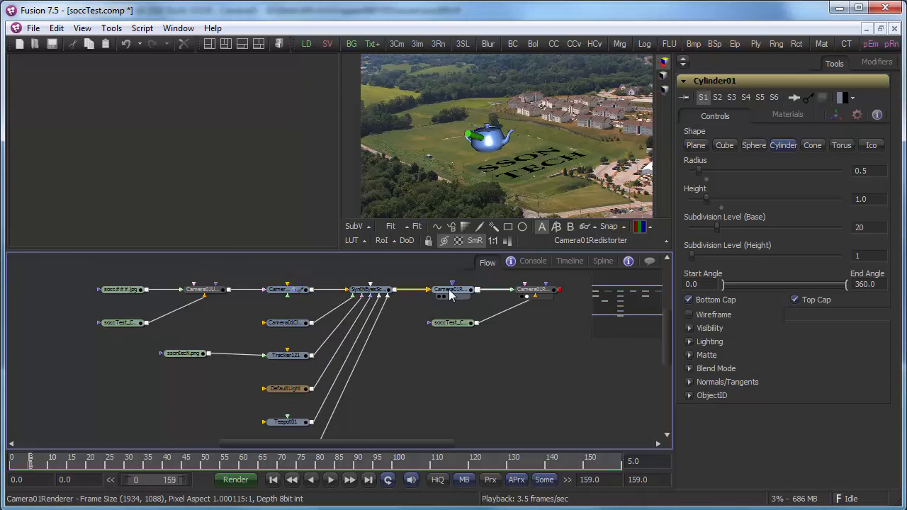
pyautogui.moveTo(450, 297)
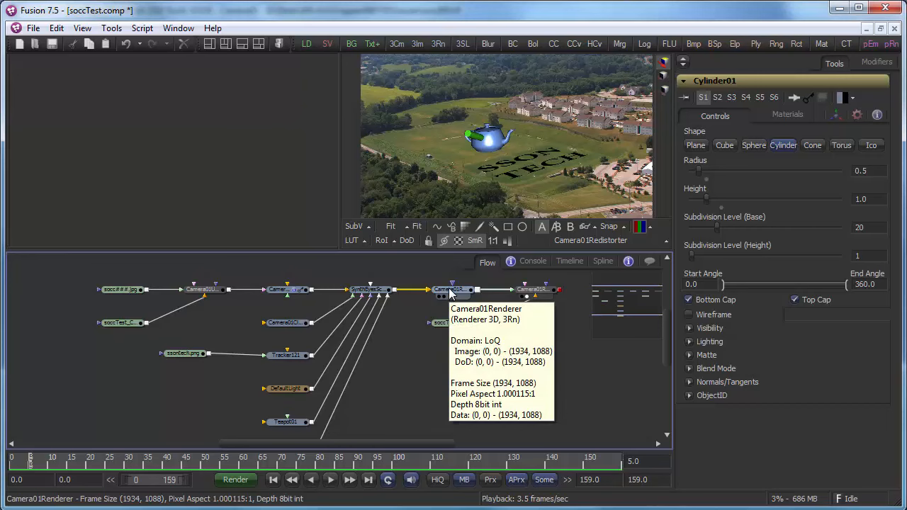
pyautogui.click(450, 292)
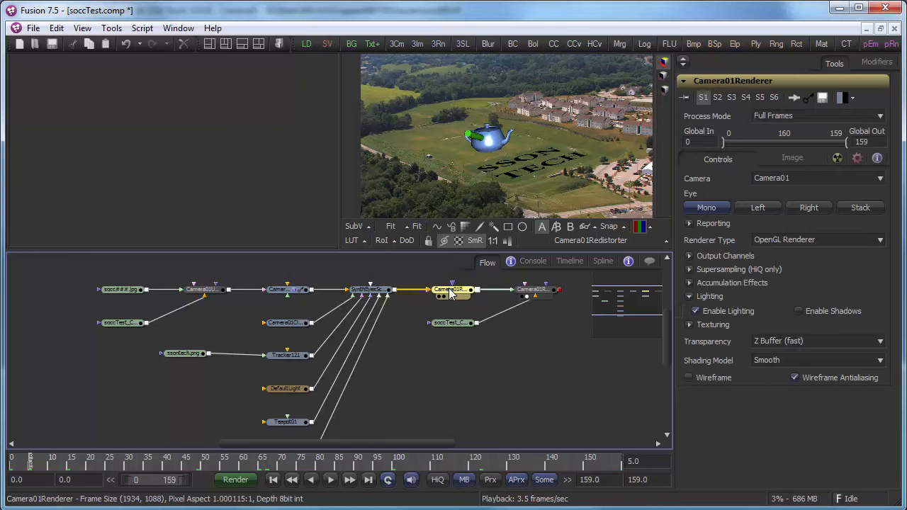
# - Compare the Camera01Renderer output around the teapot with the original socc###.jpg shot in the first viewer
pyautogui.press('1')
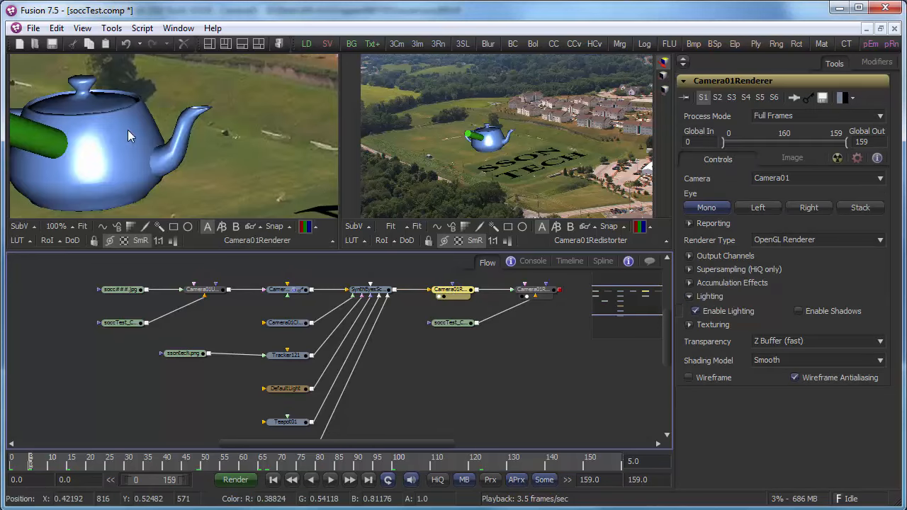
pyautogui.moveTo(141, 137); pyautogui.dragTo(175, 138, button='middle')
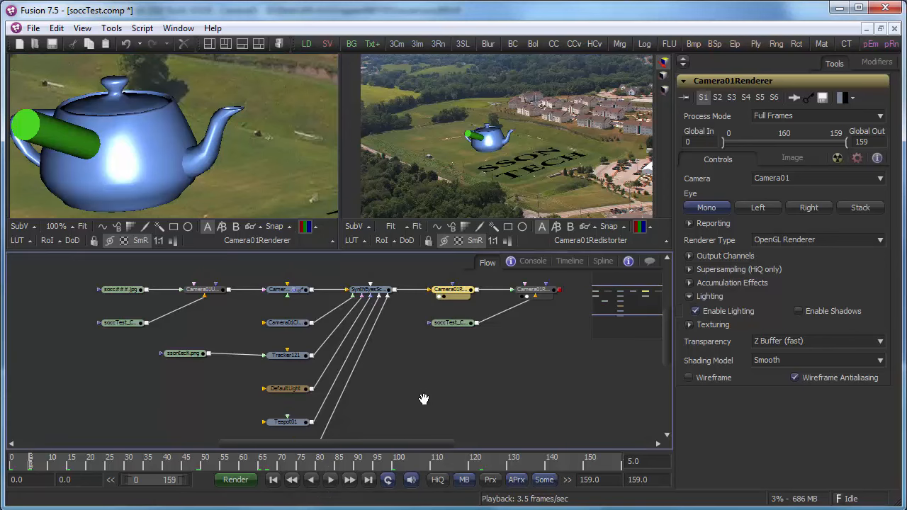
pyautogui.moveTo(424, 399); pyautogui.dragTo(435, 412, button='middle')
pyautogui.click(131, 305)
pyautogui.press('1')
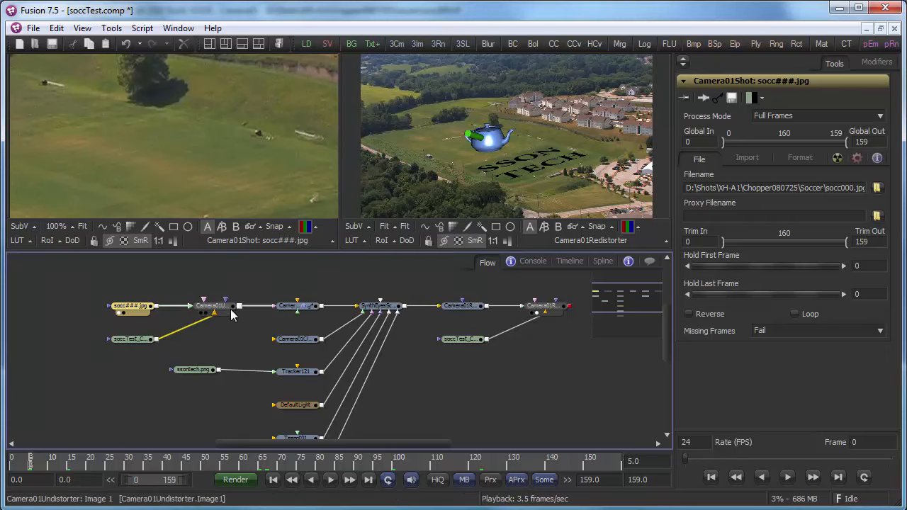
# - Show Camera01Undistorter in the second viewer and examine its intermediate and channel expressions
pyautogui.moveTo(218, 312)
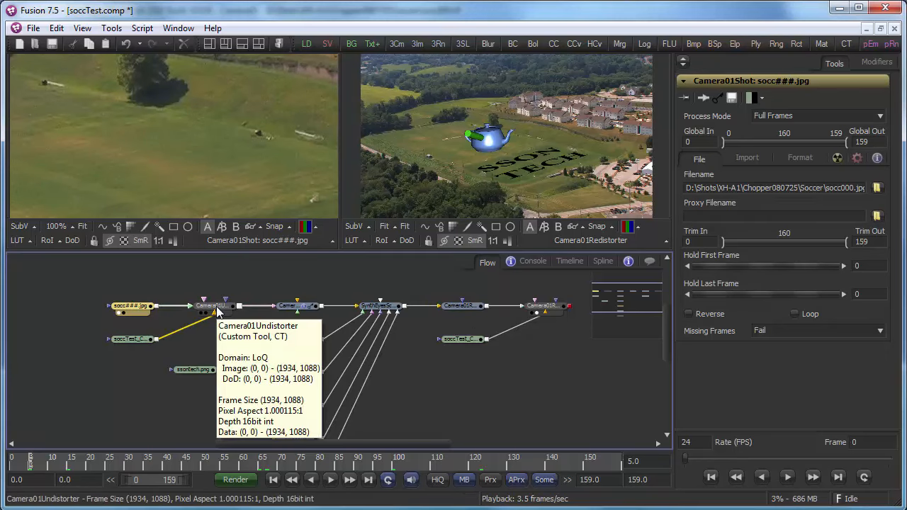
pyautogui.click(213, 307)
pyautogui.press('2')
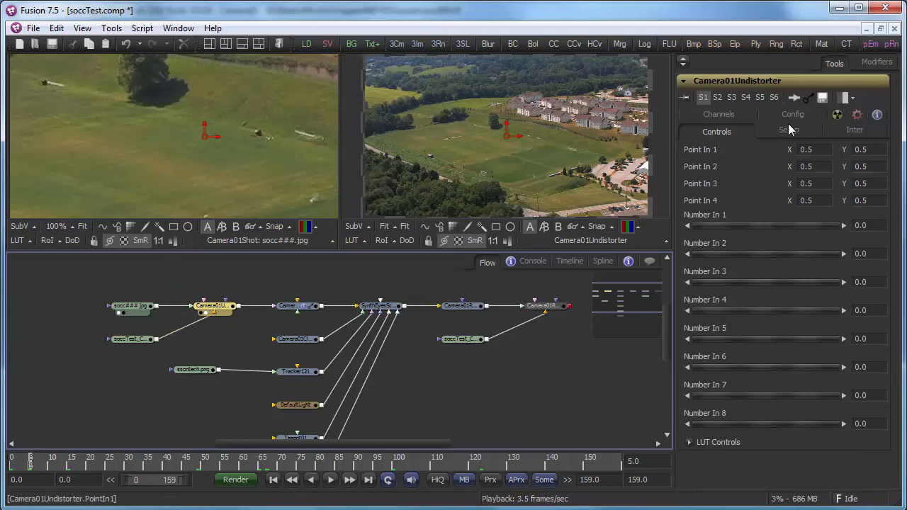
pyautogui.click(845, 132)
pyautogui.click(729, 116)
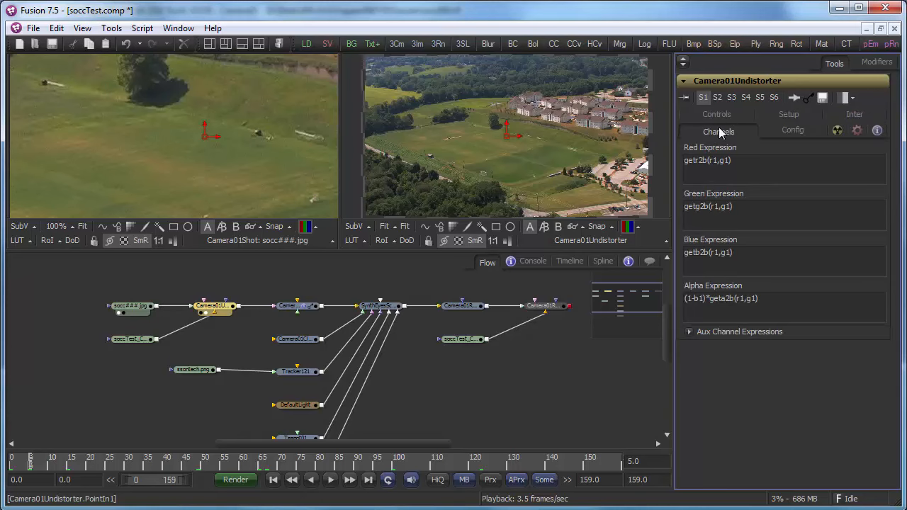
# - Show the Camera01UndistortLoader distortion map in the first viewer and fit it to the view
pyautogui.click(131, 341)
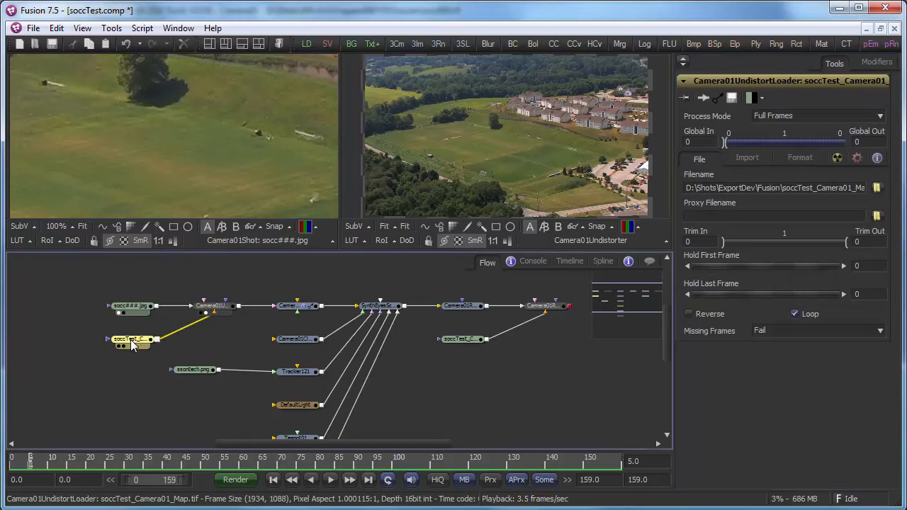
pyautogui.press('1')
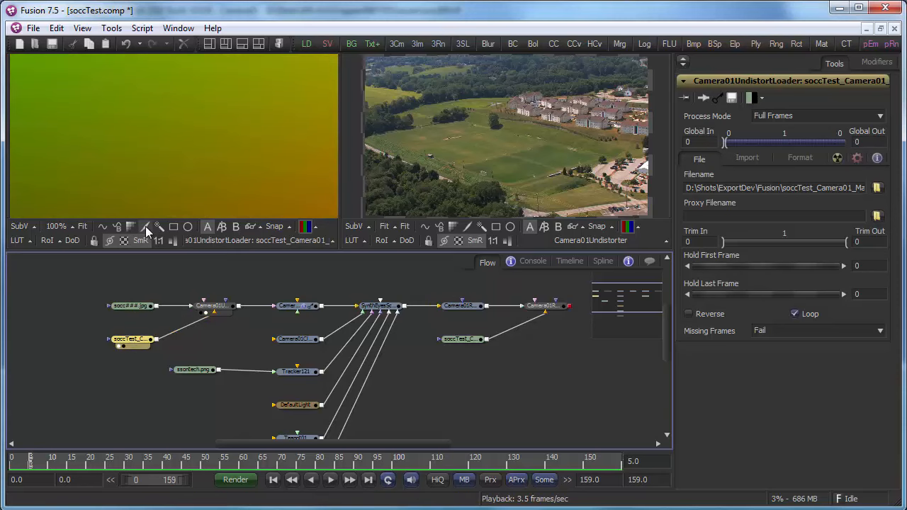
pyautogui.click(79, 227)
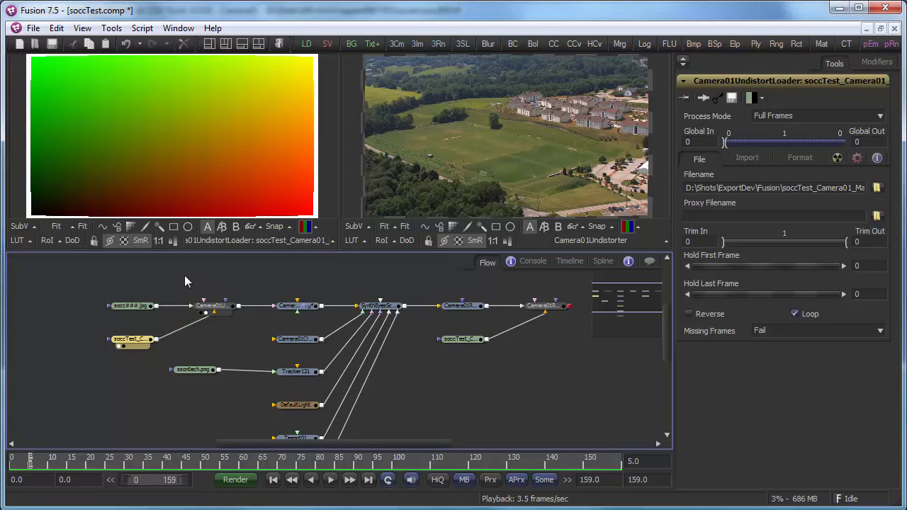
# - Show Camera01Renderer in the second viewer and the Camera01RedistortLoader map in the first for examination
pyautogui.click(459, 306)
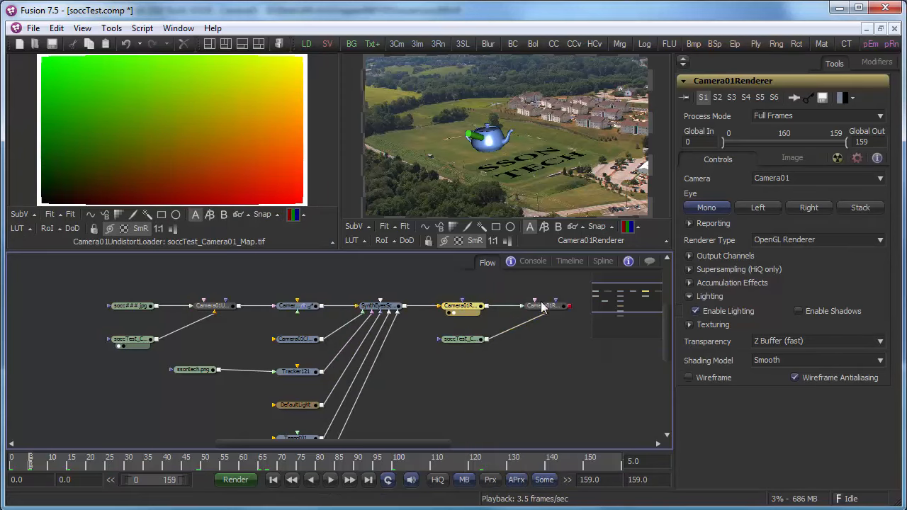
pyautogui.click(457, 341)
pyautogui.press('1')
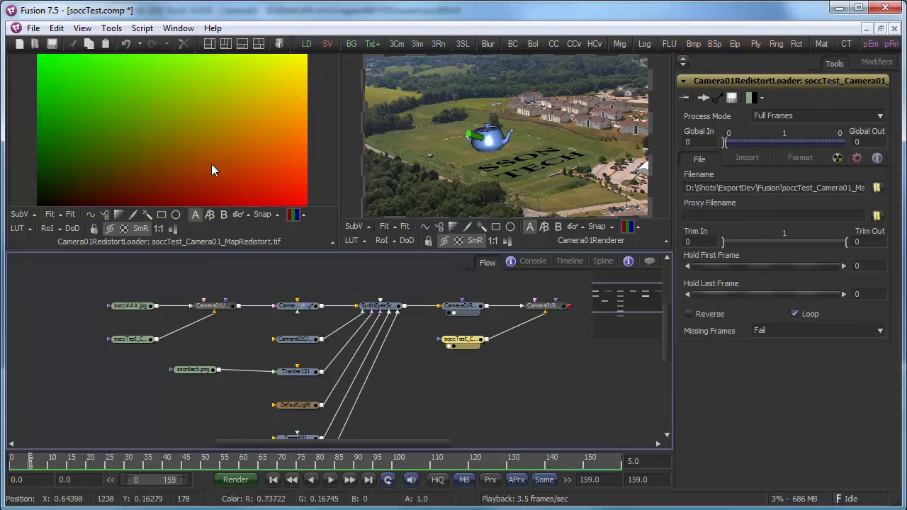
# - Show the Camera01Redistorter output in the second viewer and trace the node chain back to the socc###.jpg loader
pyautogui.moveTo(463, 306)
pyautogui.click(542, 306)
pyautogui.moveTo(126, 307)
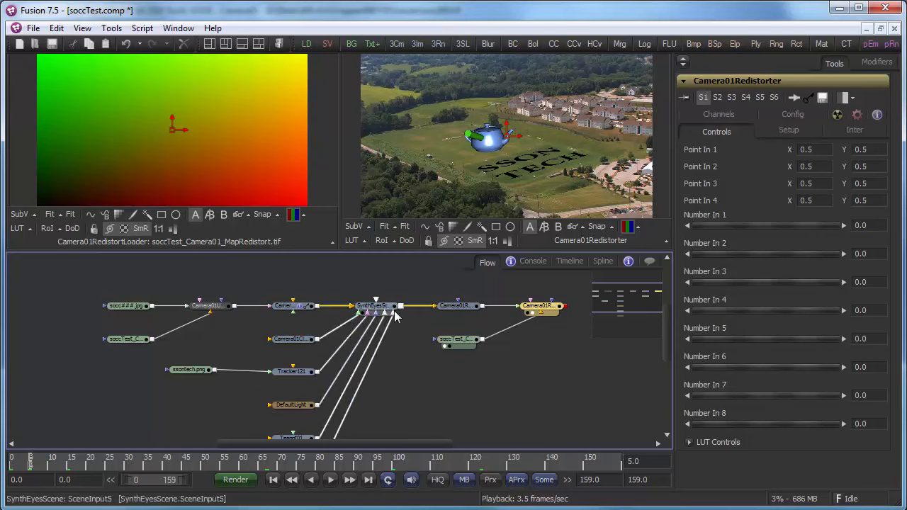
pyautogui.moveTo(554, 357); pyautogui.dragTo(502, 372, button='middle')
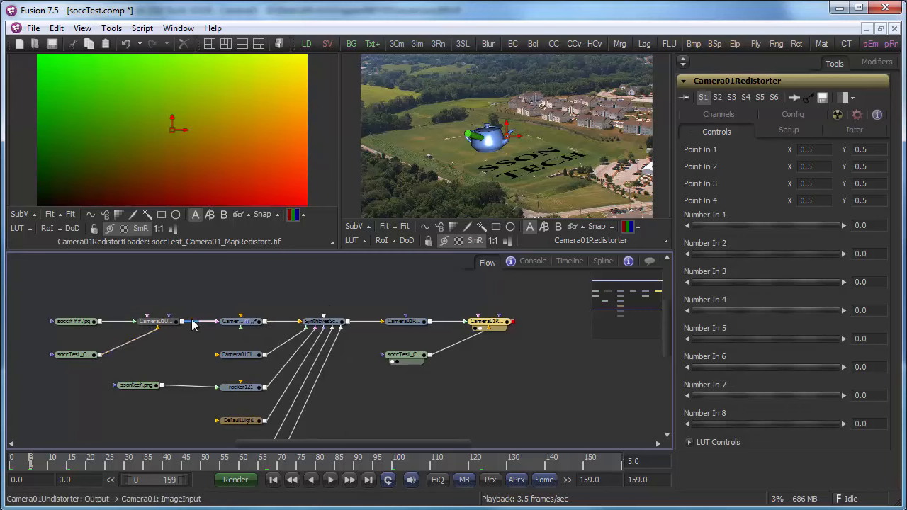
pyautogui.moveTo(71, 321)
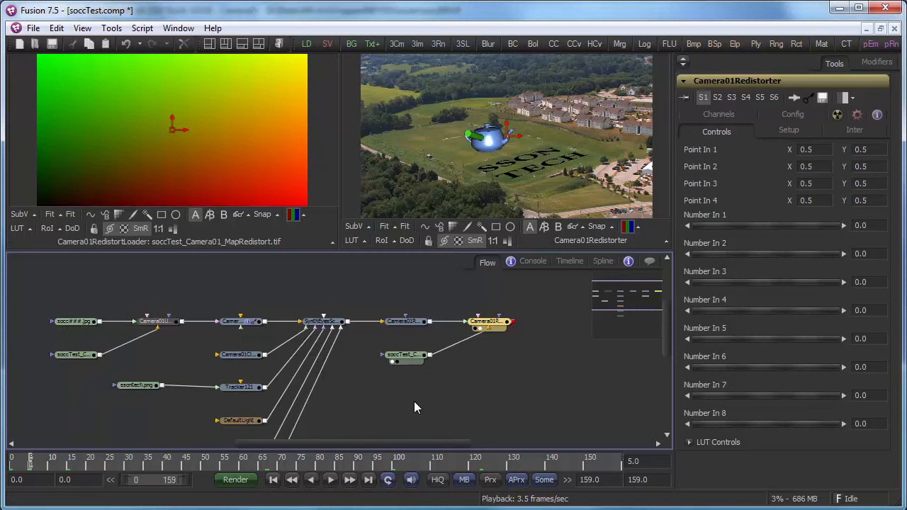
# - Add a Merge node after Camera01Redistorter, with the redistorted render feeding its foreground input
pyautogui.moveTo(412, 405); pyautogui.dragTo(381, 401, button='middle')
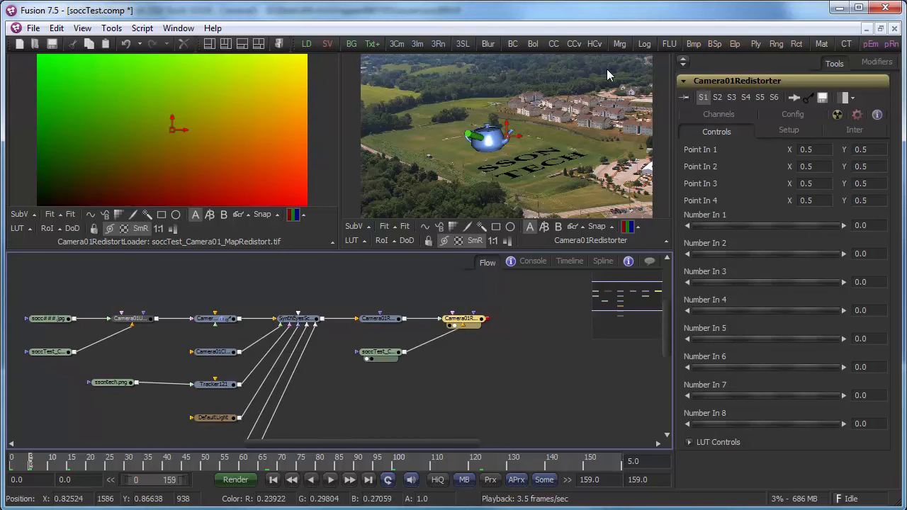
pyautogui.click(616, 44)
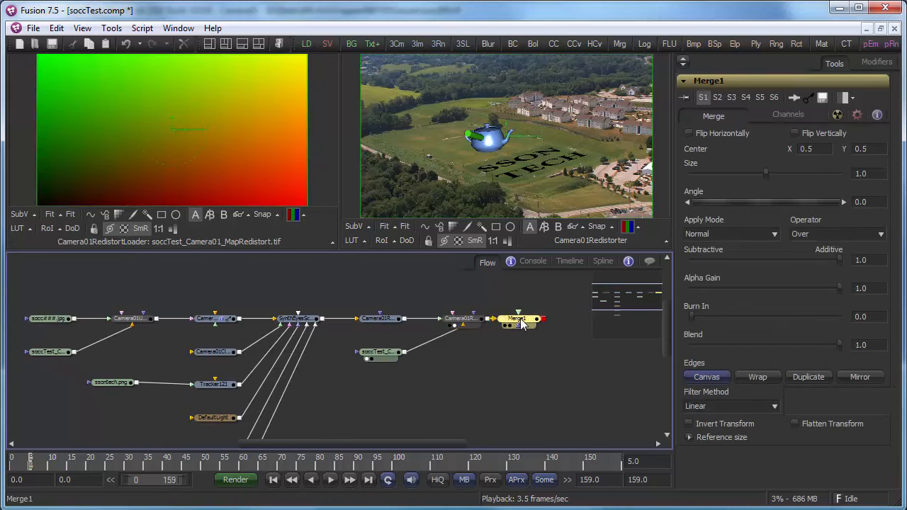
pyautogui.moveTo(520, 316); pyautogui.dragTo(544, 303)
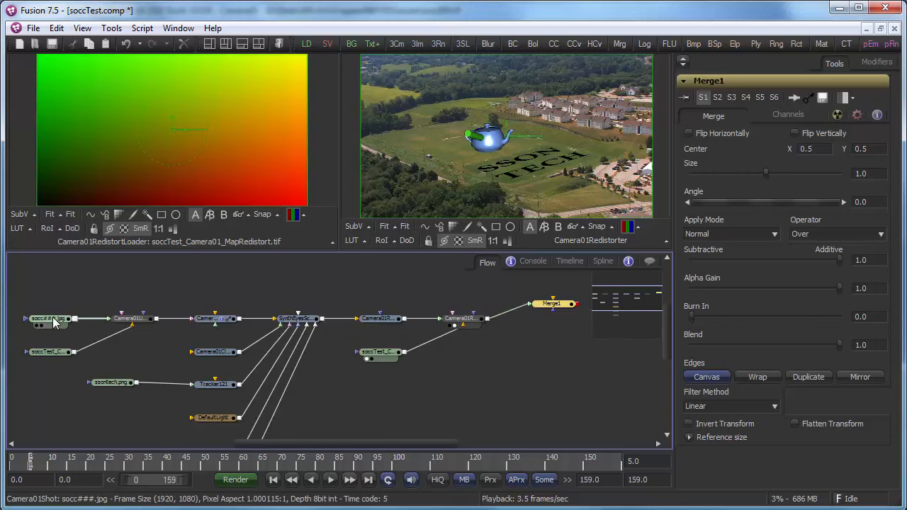
# - Connect the original socc###.jpg shot to the Merge node's background input and show the merge in the second viewer
pyautogui.moveTo(50, 321); pyautogui.dragTo(44, 298)
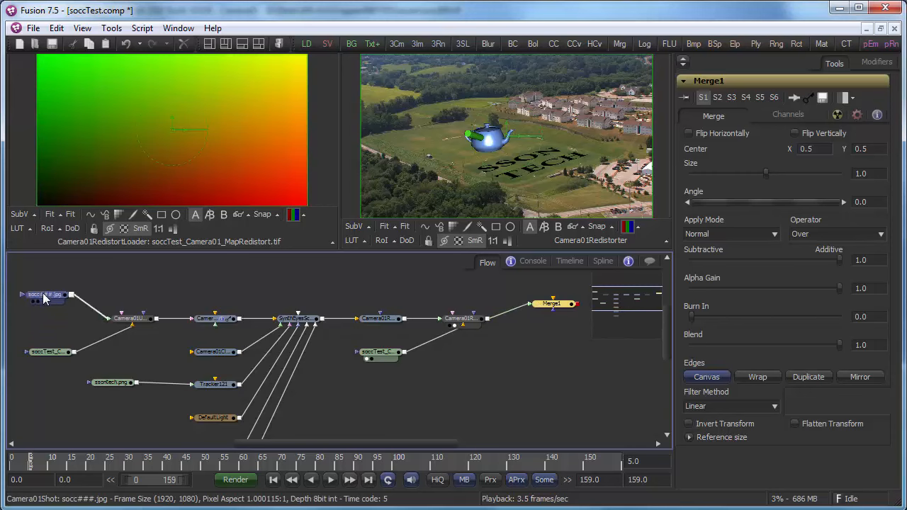
pyautogui.click(44, 294)
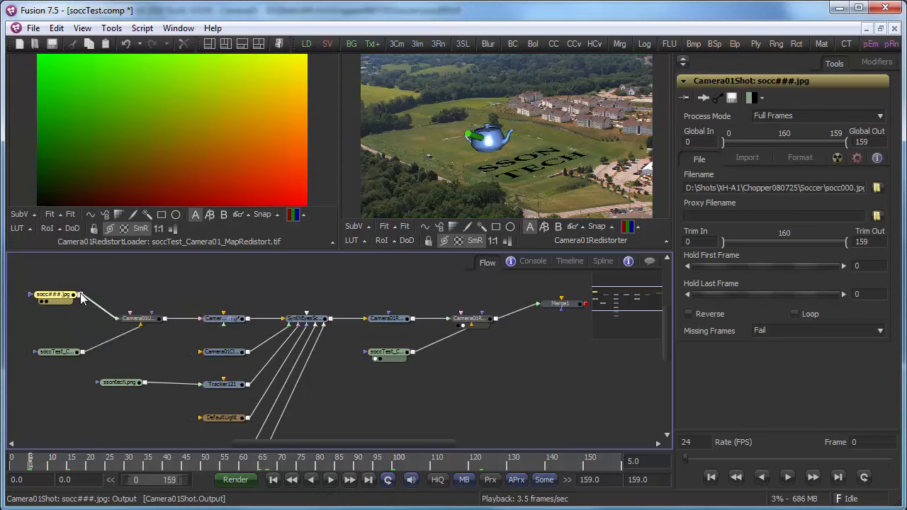
pyautogui.moveTo(79, 295); pyautogui.dragTo(563, 304)
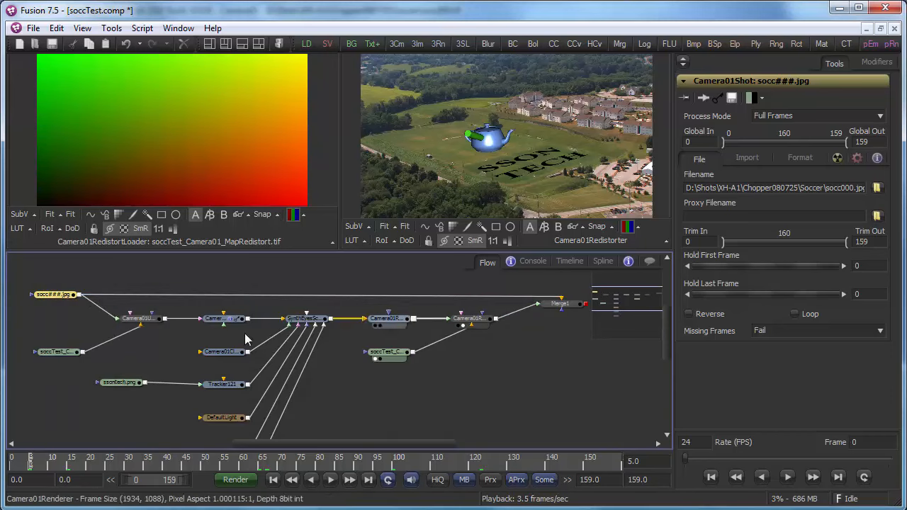
pyautogui.click(560, 303)
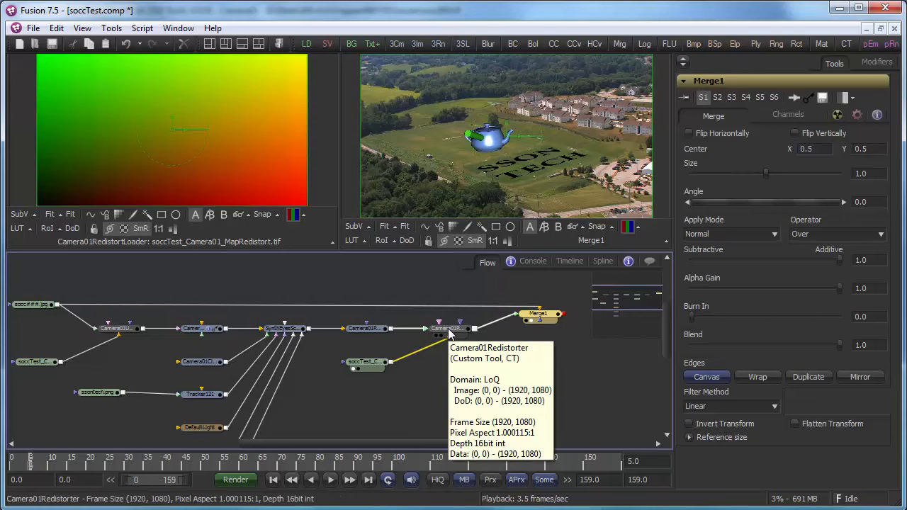
# - Show Camera01Redistorter in the second viewer and disconnect the undistorted shot from Camera01's image input
pyautogui.click(449, 331)
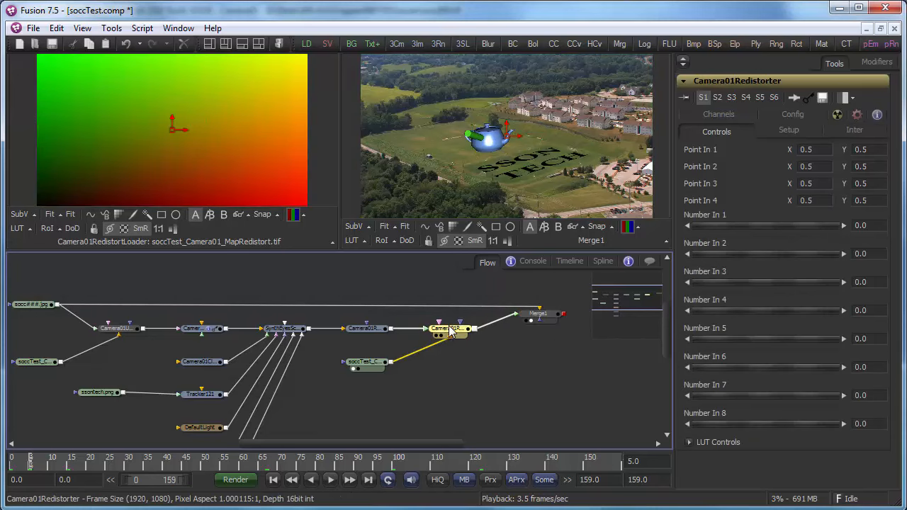
pyautogui.press('2')
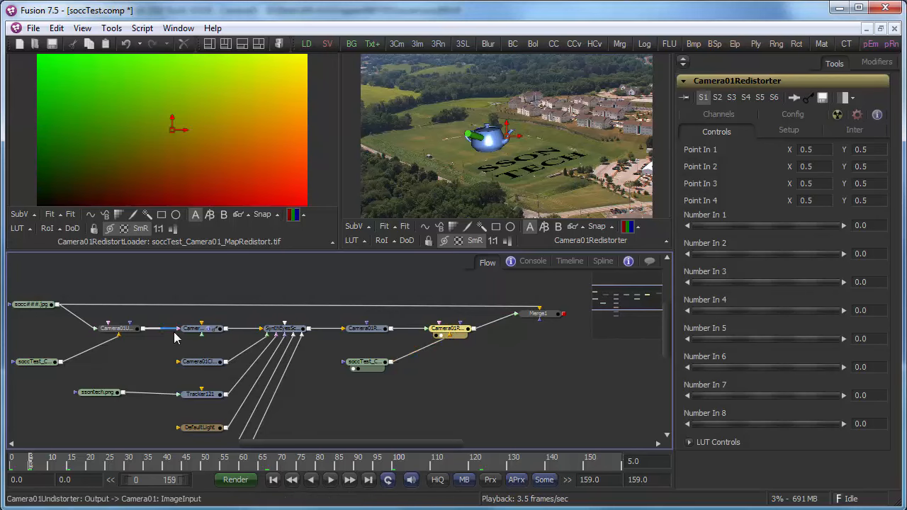
pyautogui.click(196, 329)
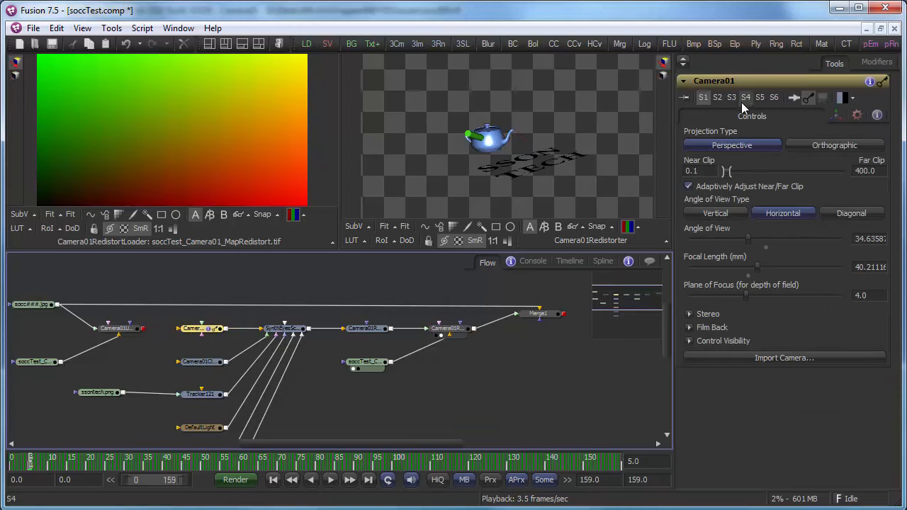